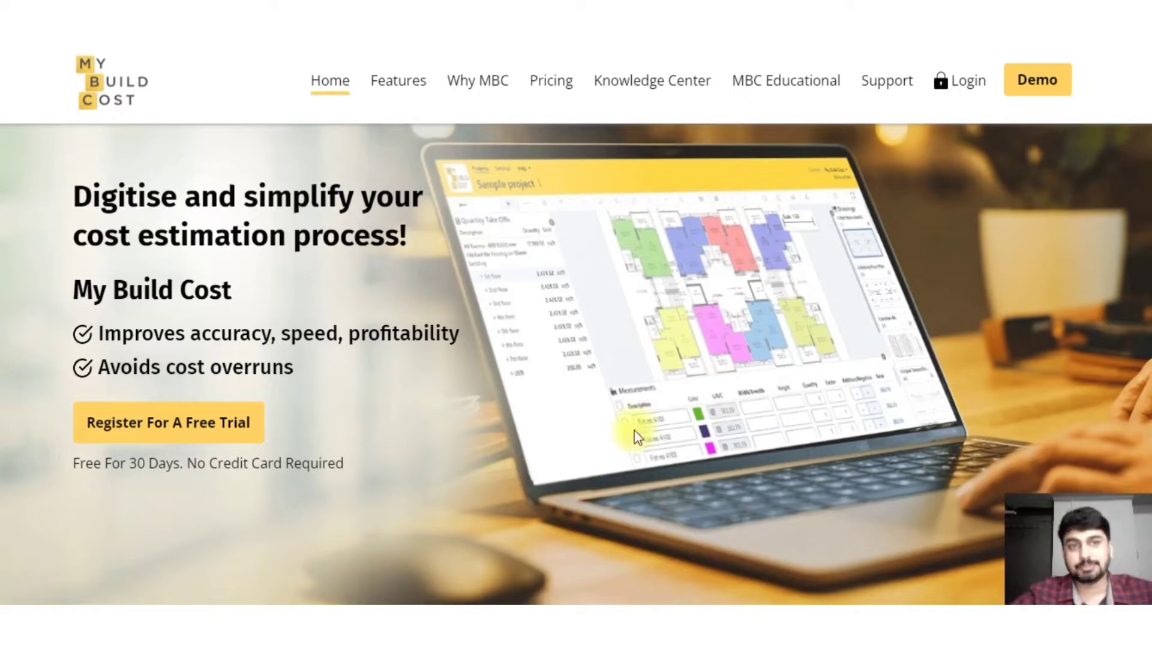
- Sign in with the saved account details and choose the Big Slice Technologies workspace
click(972, 85)
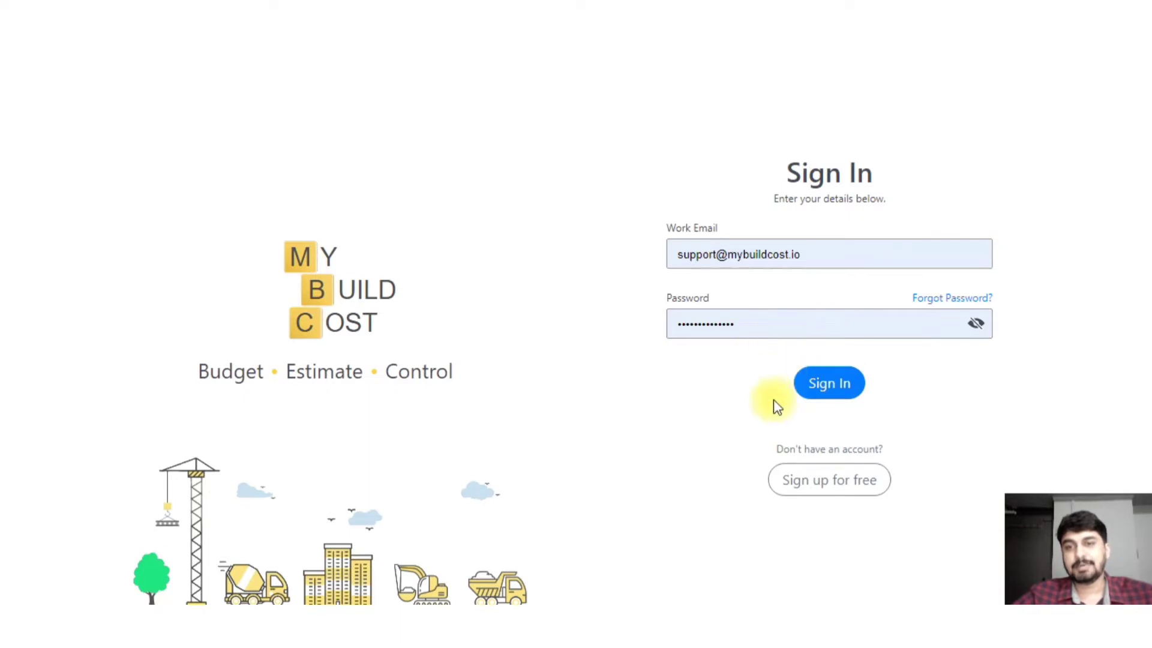
click(838, 396)
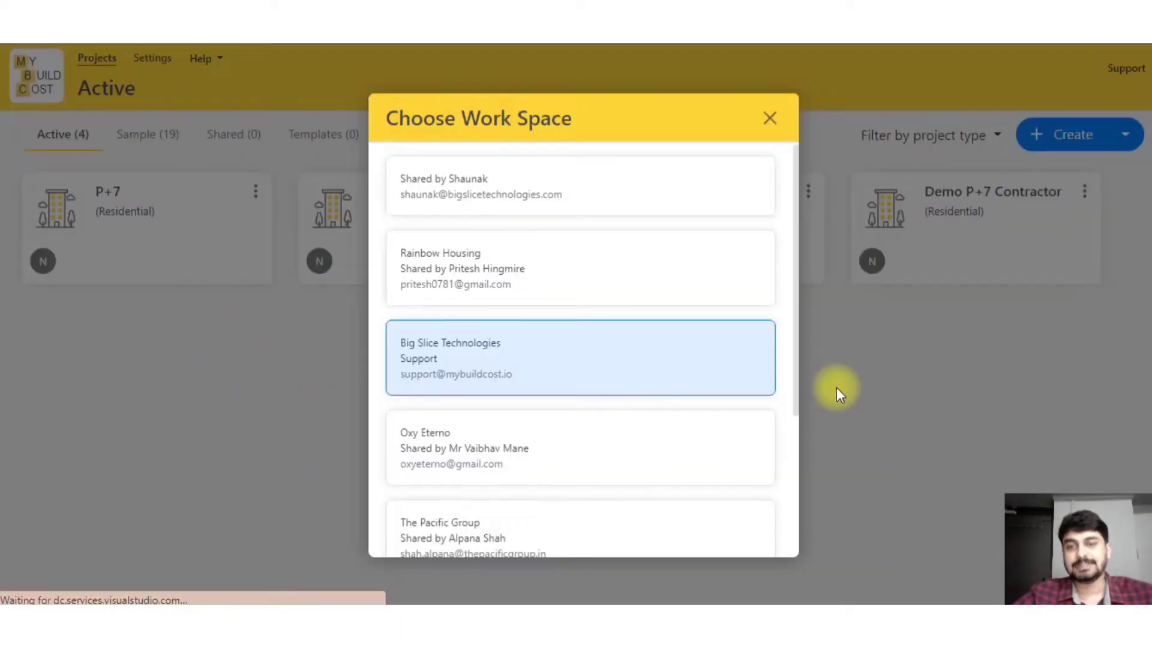
click(585, 374)
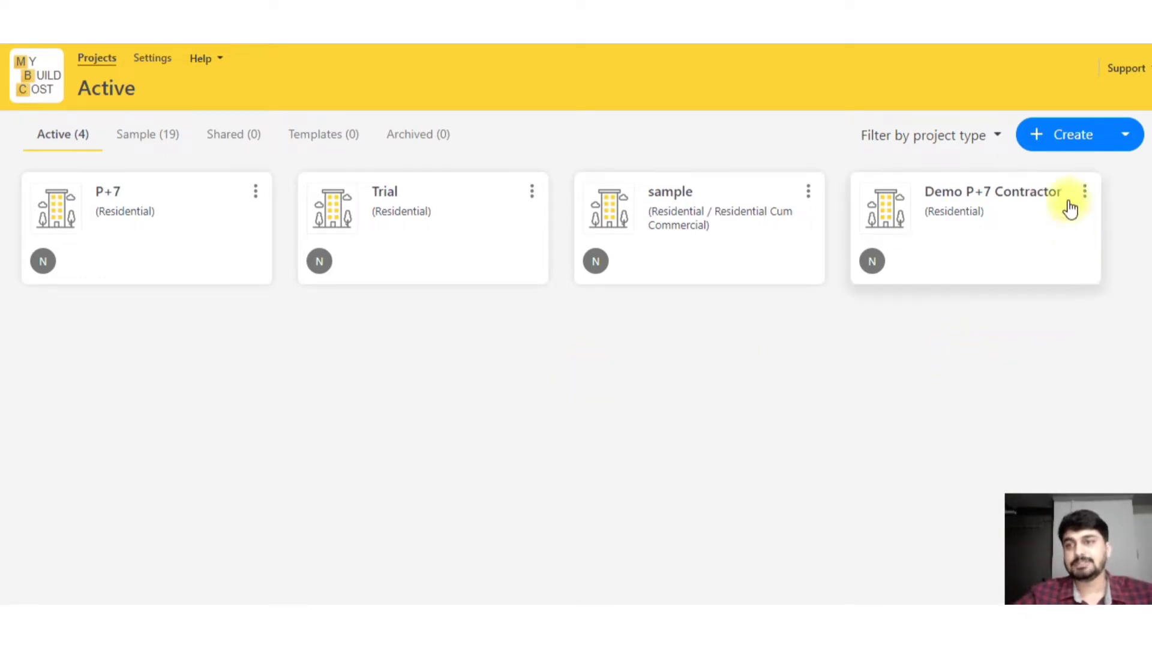
- Start a new project named MBC and set its address to Pune
click(1057, 142)
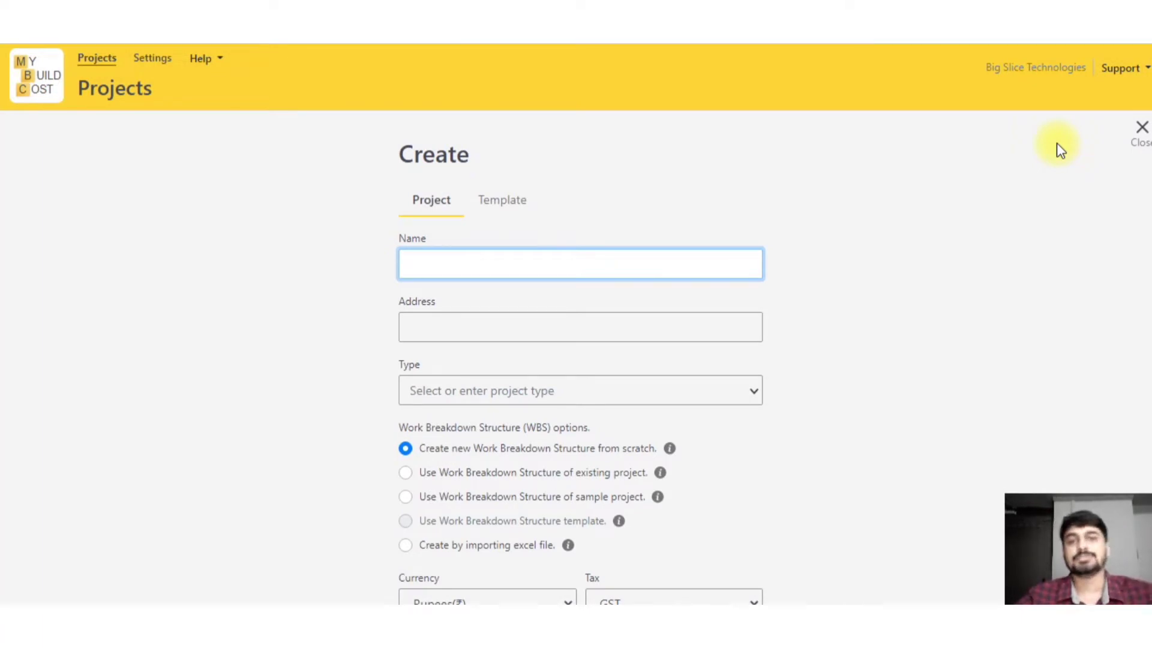
click(423, 273)
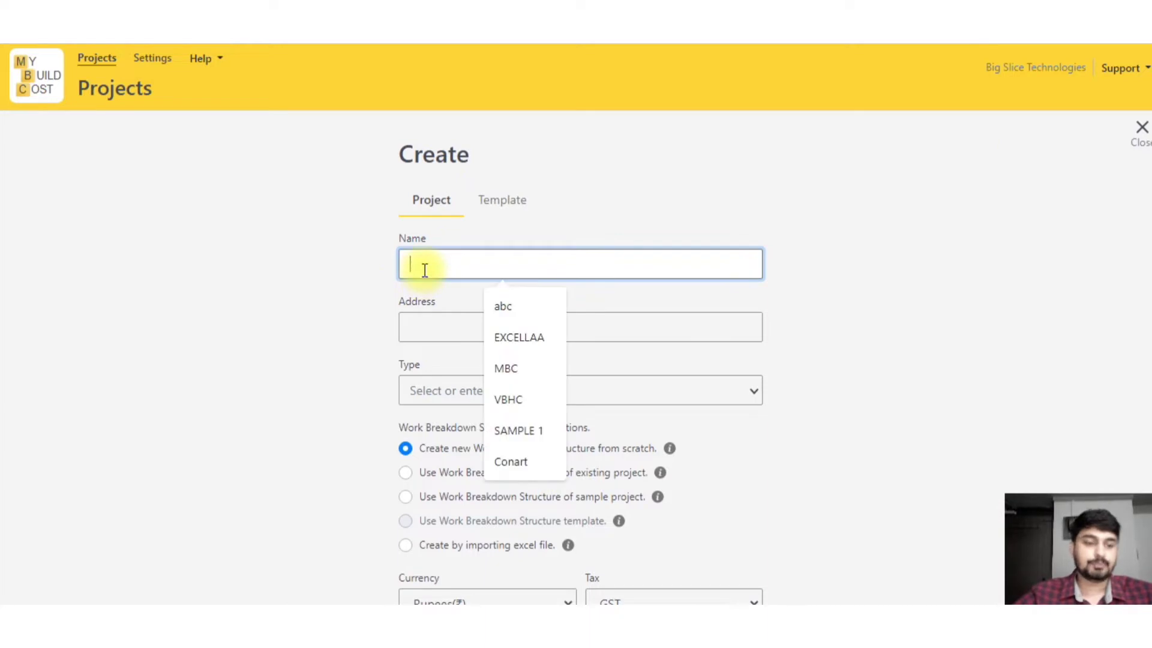
text(m)
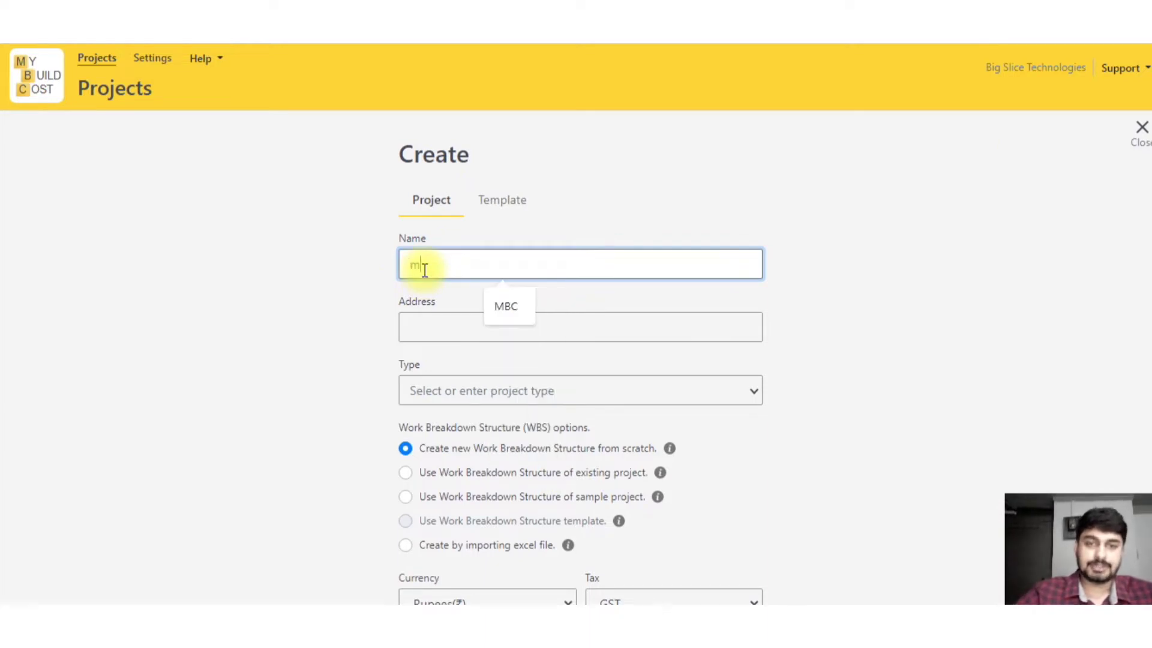
click(504, 304)
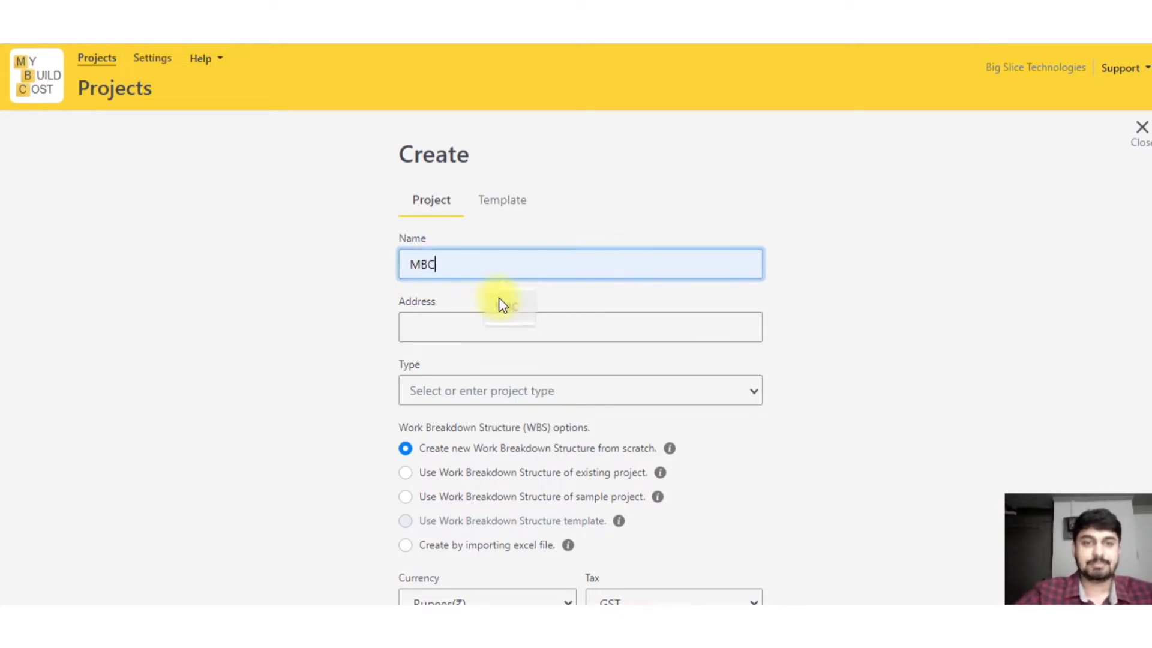
click(423, 323)
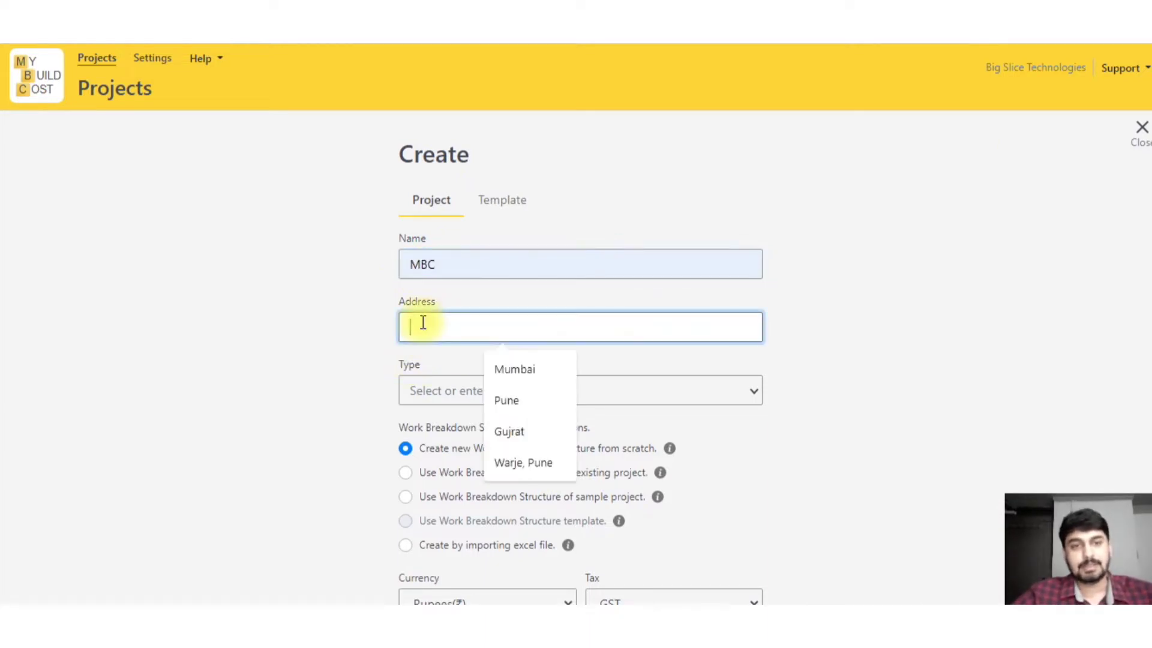
click(516, 408)
- Set the project type to Residential / residential cum commercial and create the project with a new Work Breakdown Structure from scratch
scroll(362, 365, down, 1)
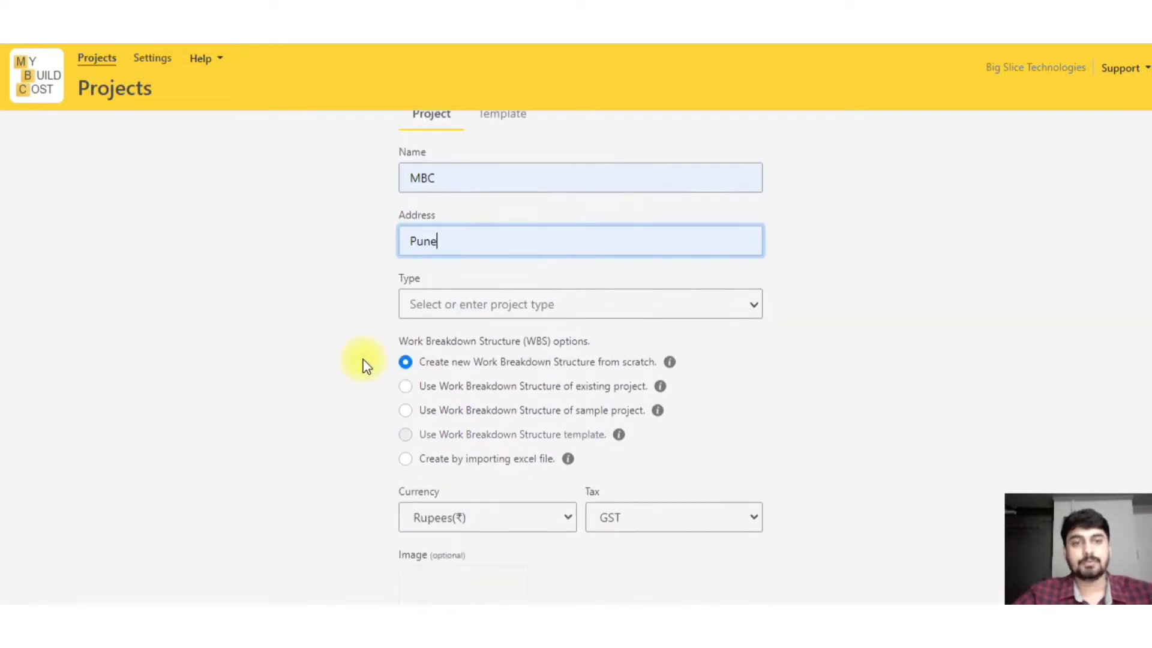
click(449, 311)
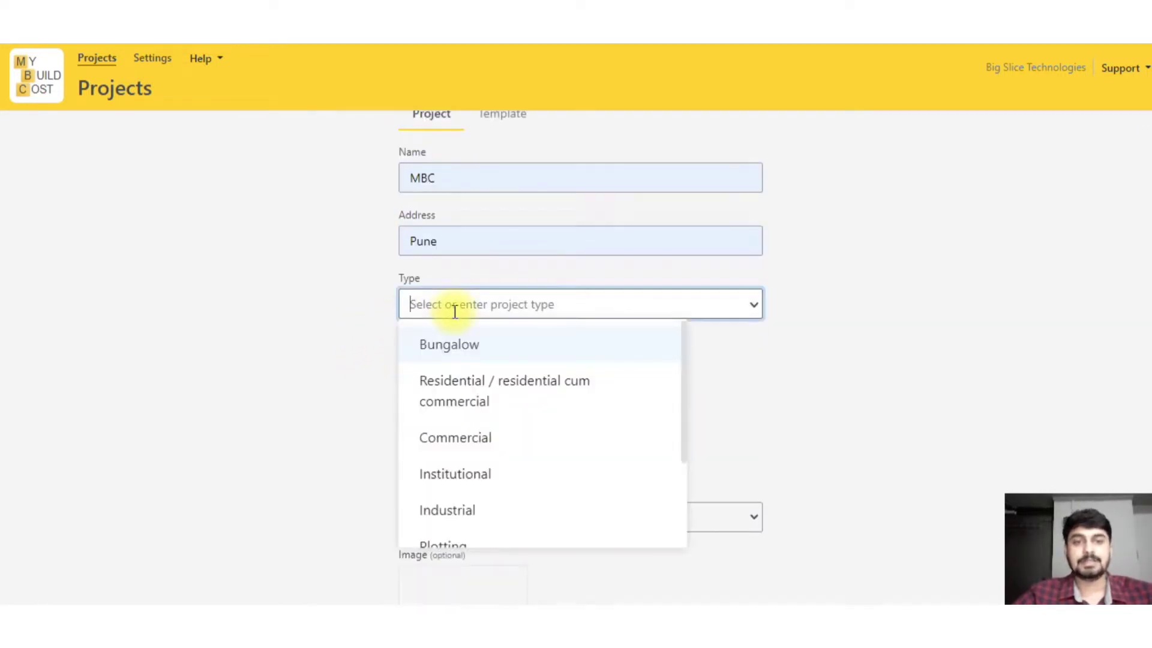
click(439, 396)
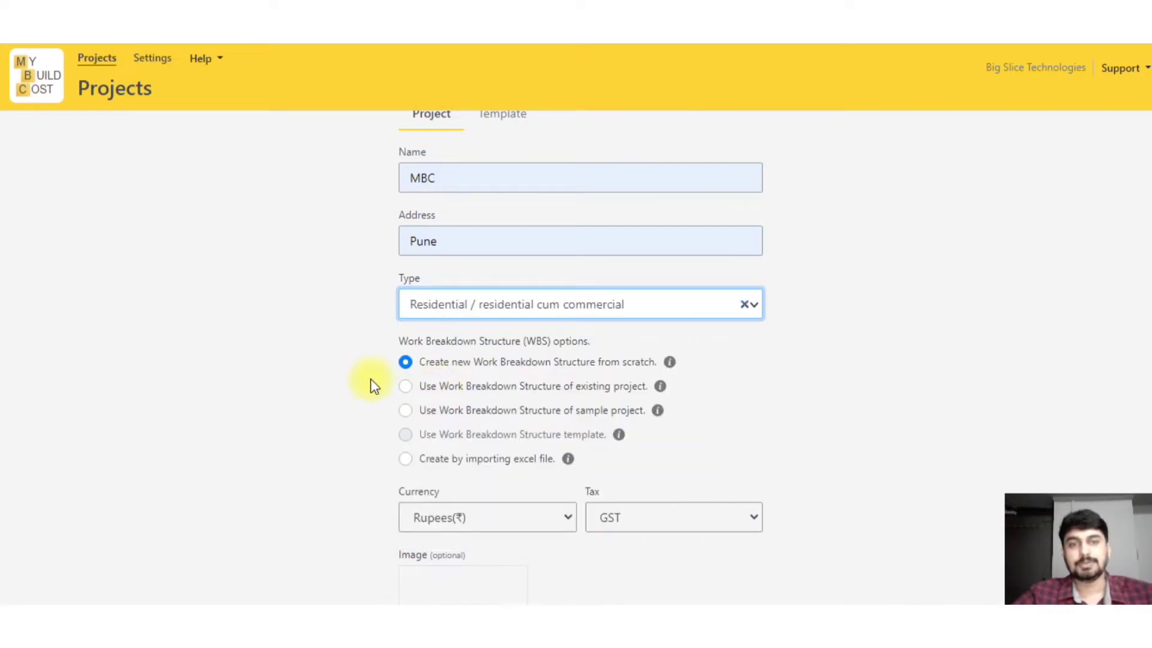
scroll(351, 344, down, 2)
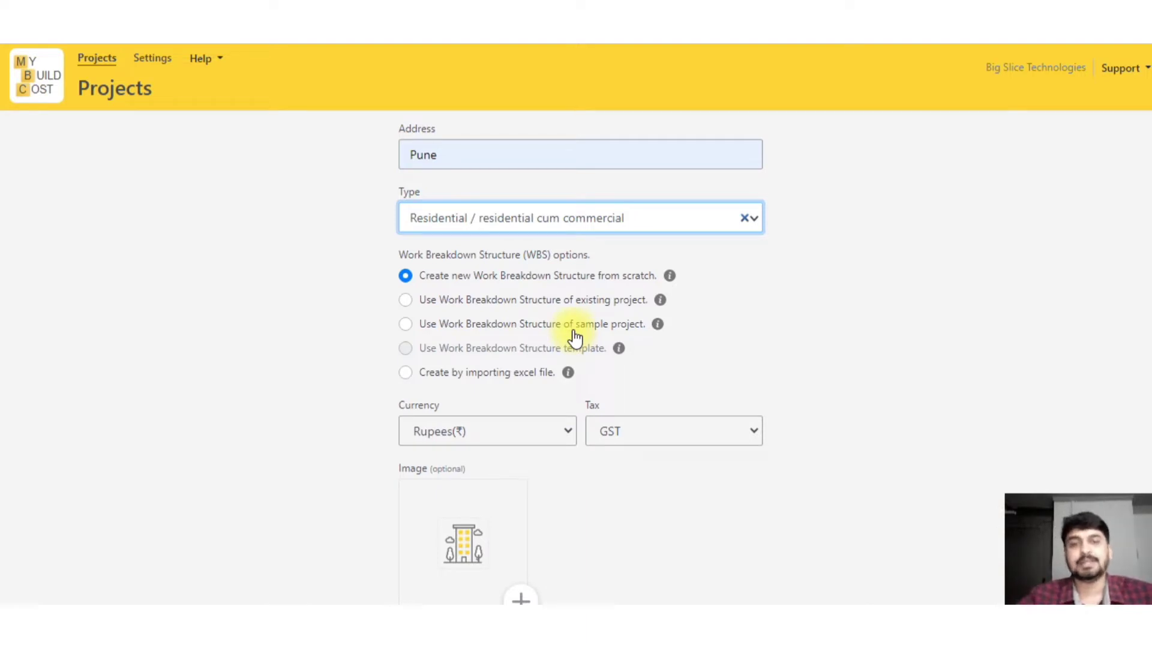
scroll(575, 337, down, 1)
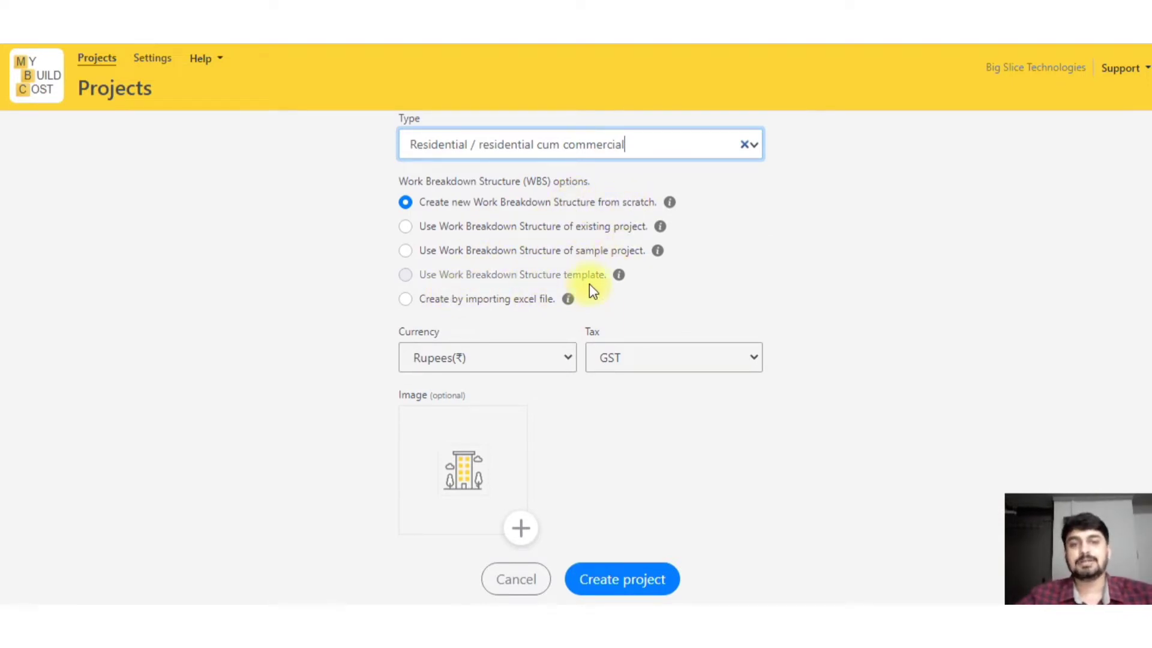
mouse_move(615, 287)
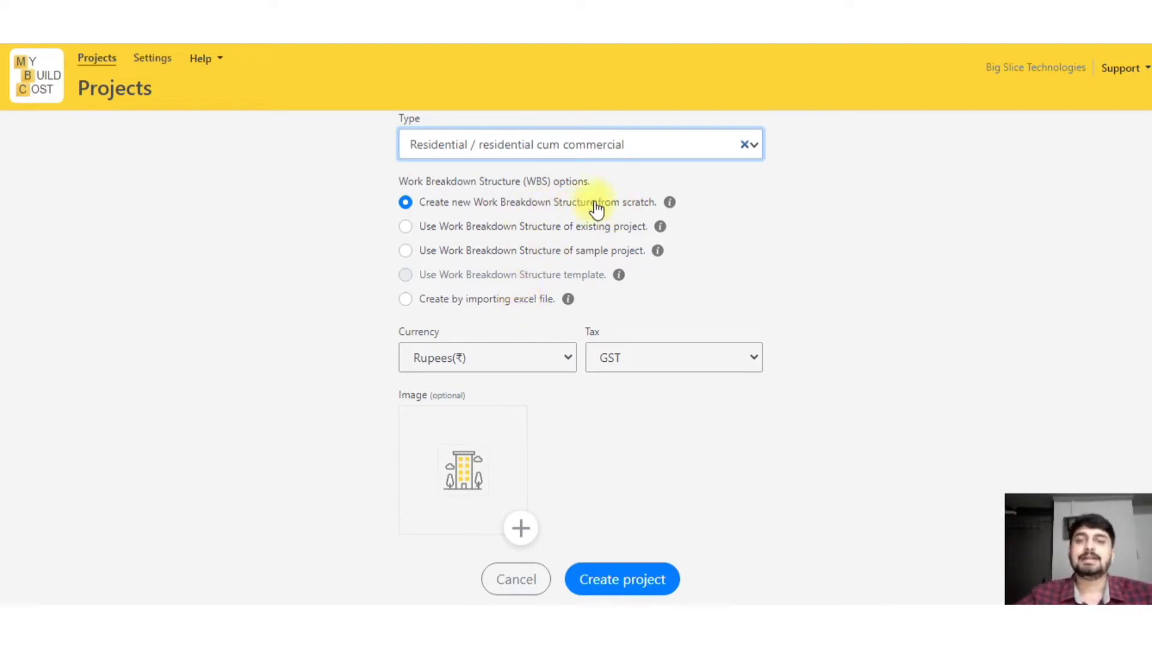
mouse_move(669, 205)
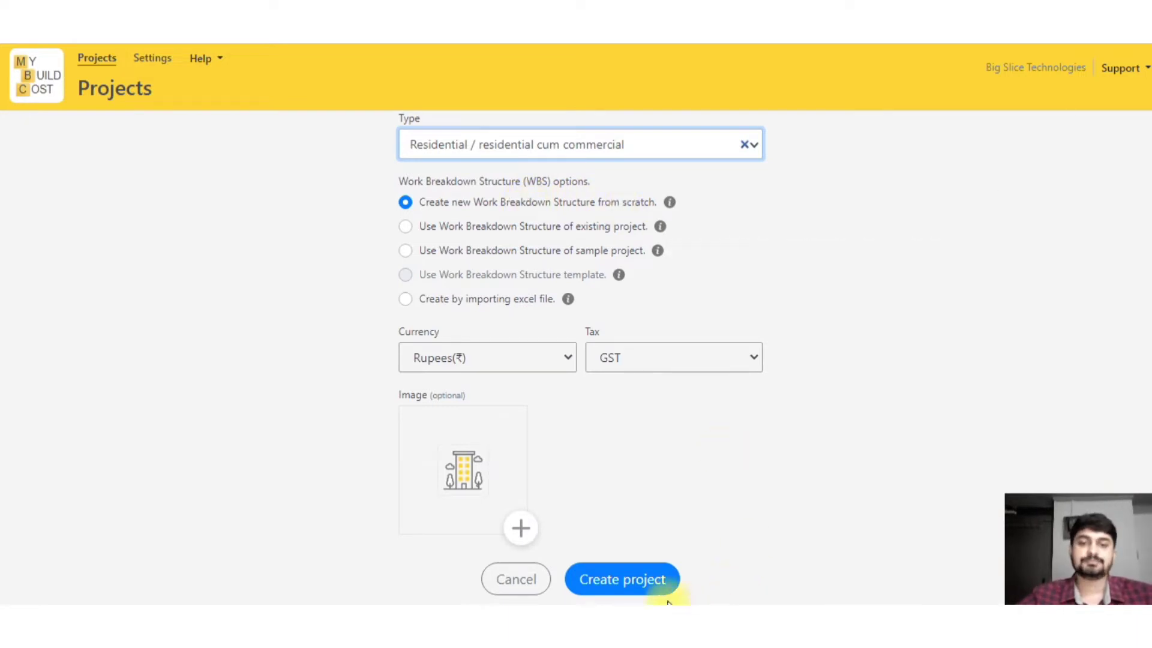
click(629, 586)
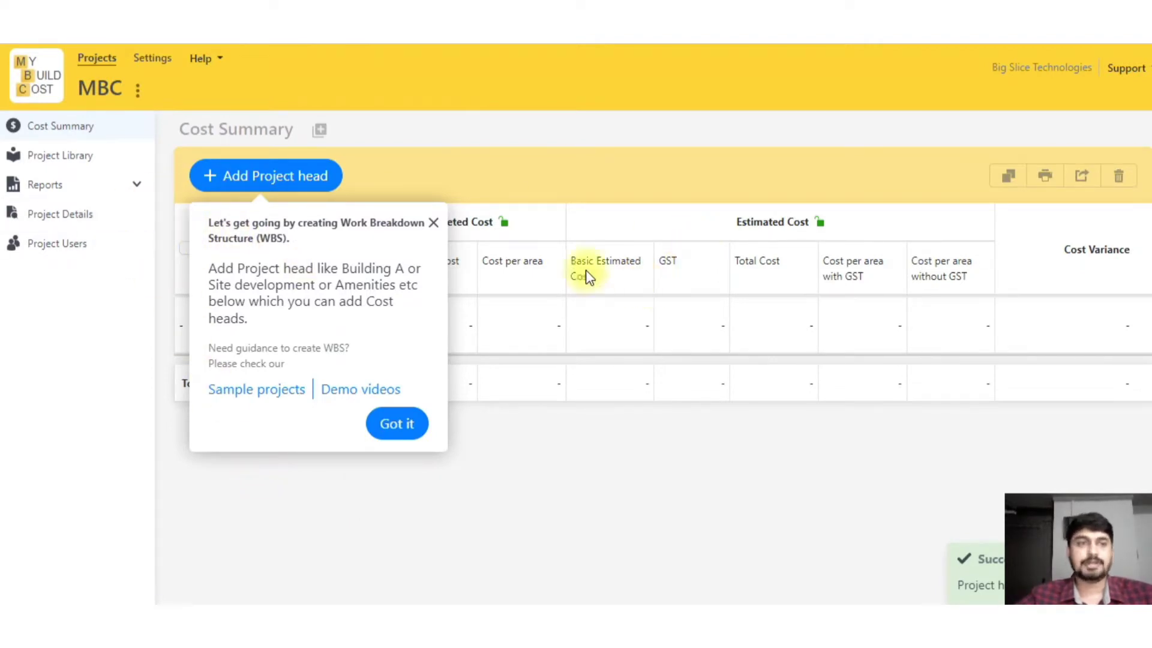
- Reopen the MBC project from the active projects list and add a project head named Building
click(99, 60)
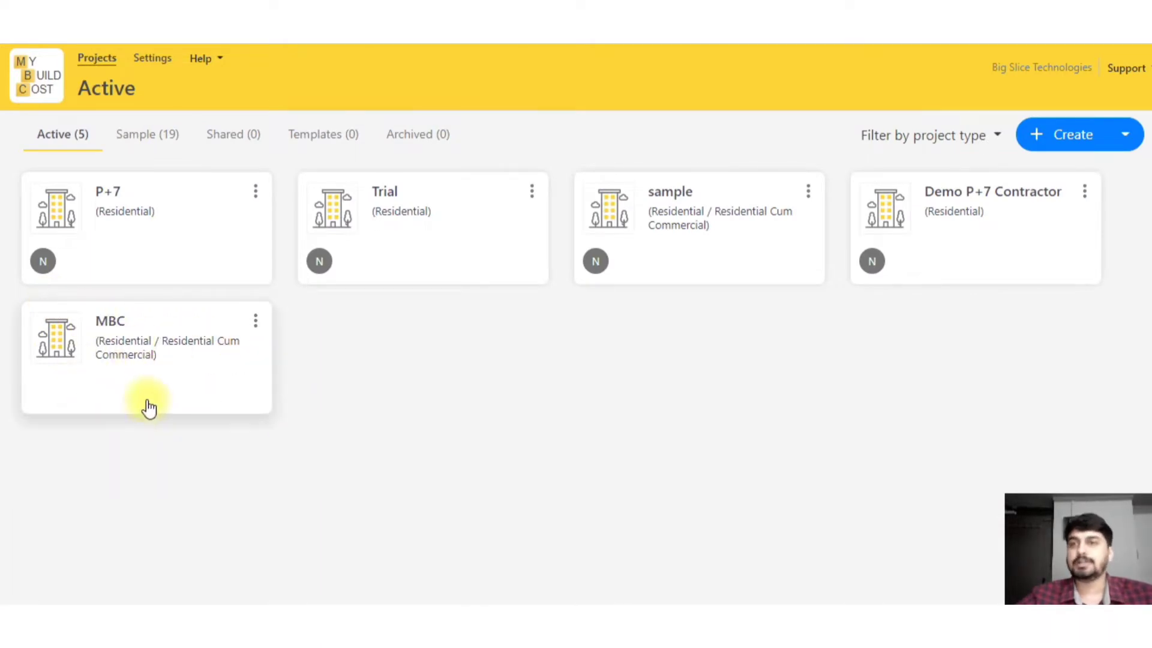
click(117, 327)
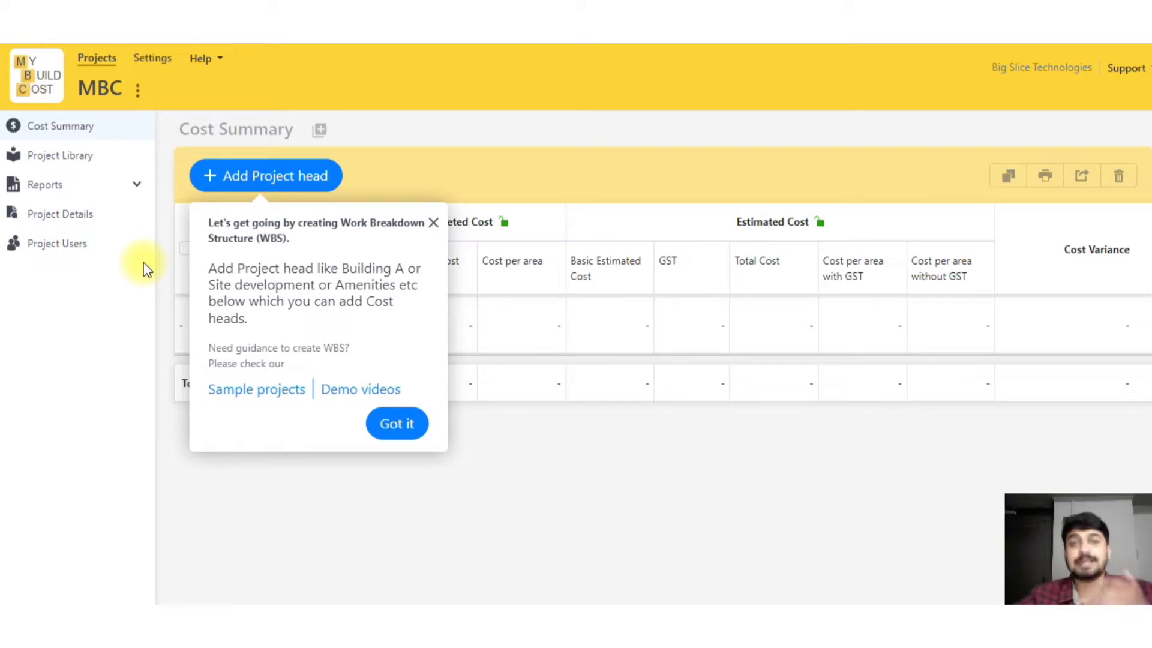
click(268, 175)
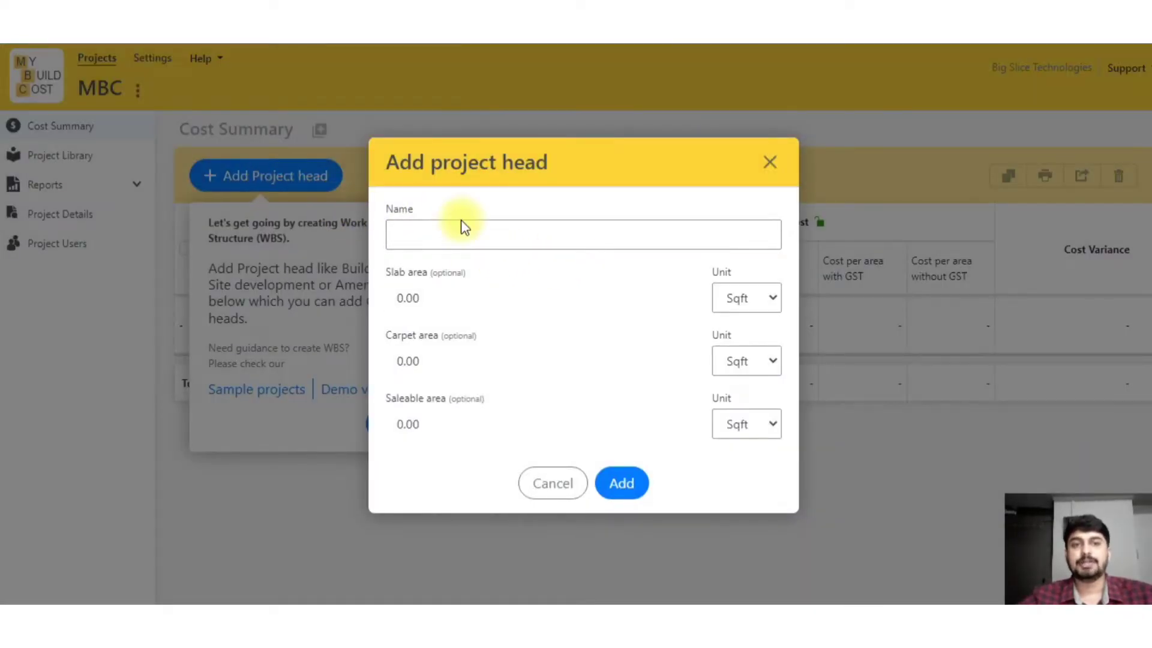
click(457, 234)
text(Building)
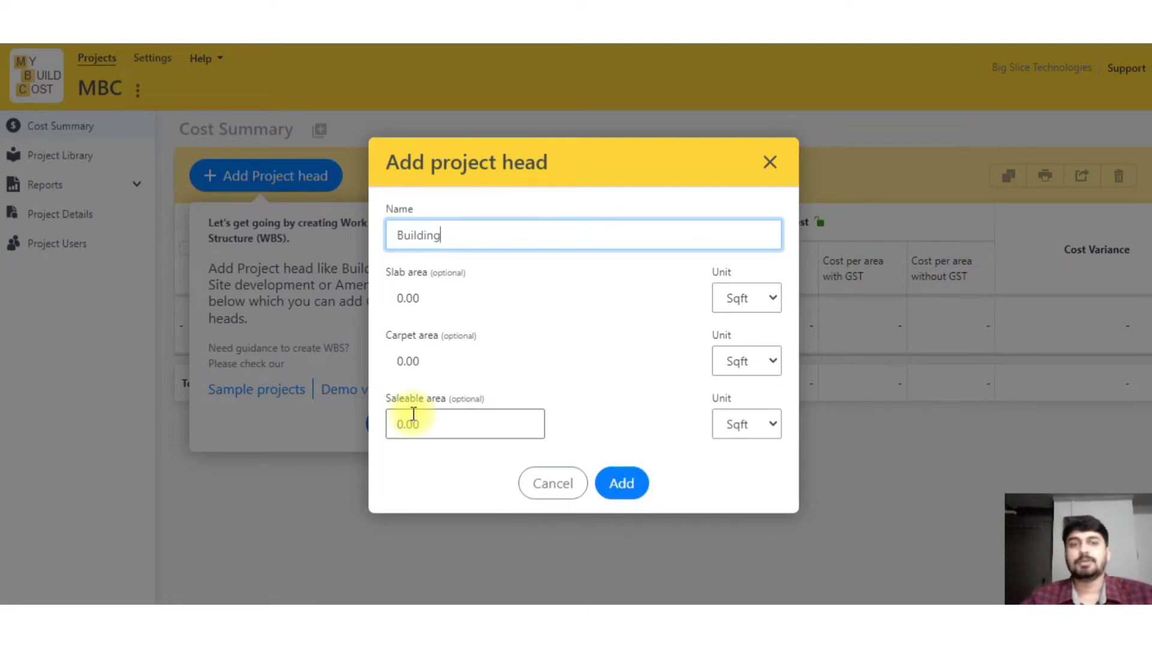
click(624, 485)
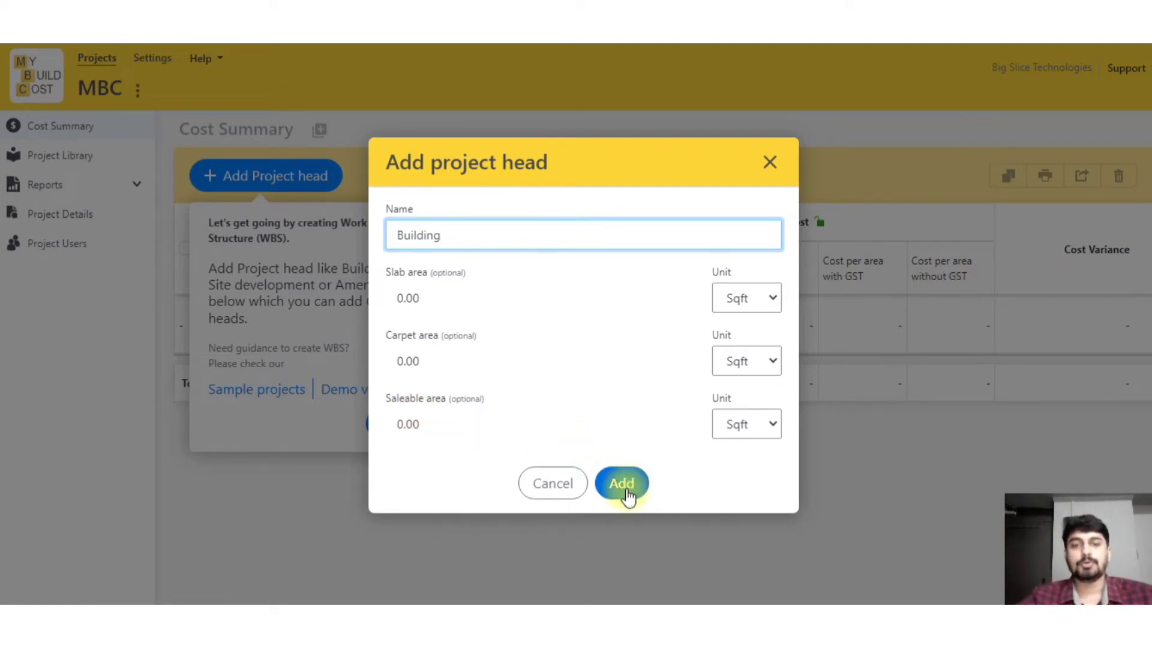
click(563, 303)
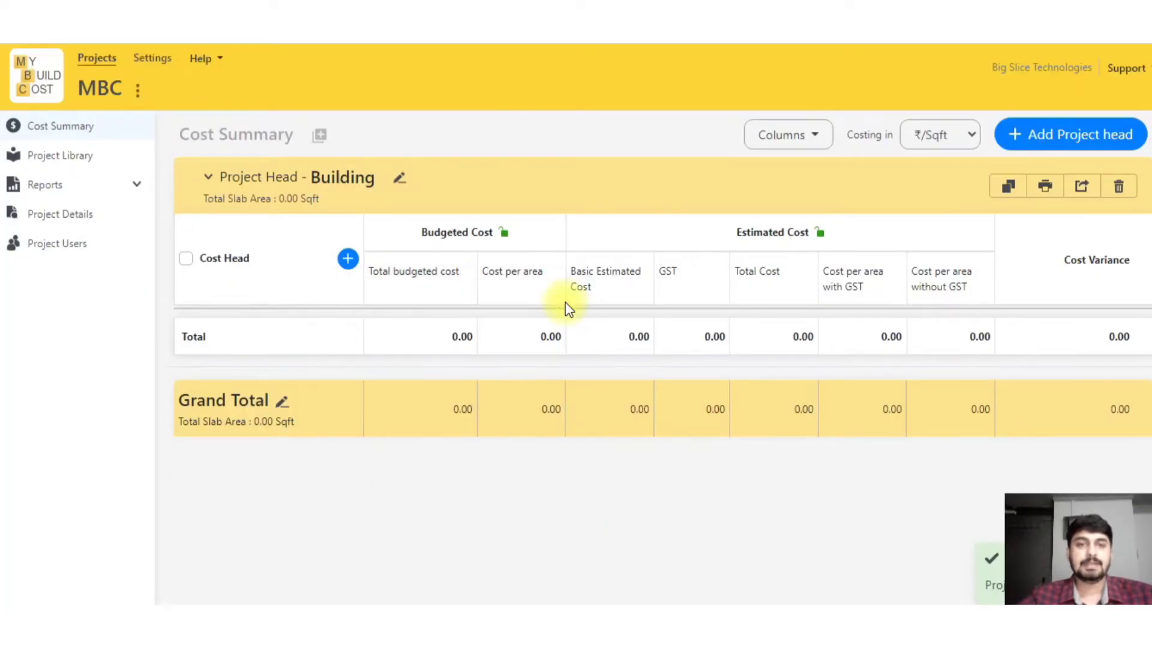
- Add a cost head named Earthwork under the Building project head
click(348, 261)
click(260, 334)
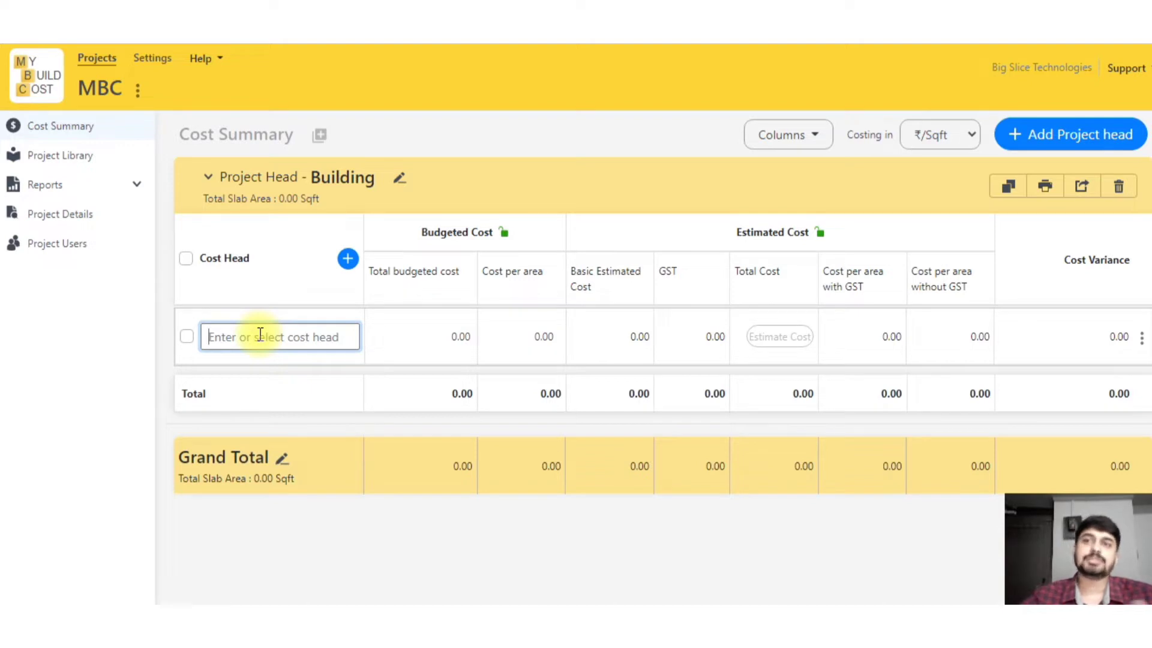
text(E)
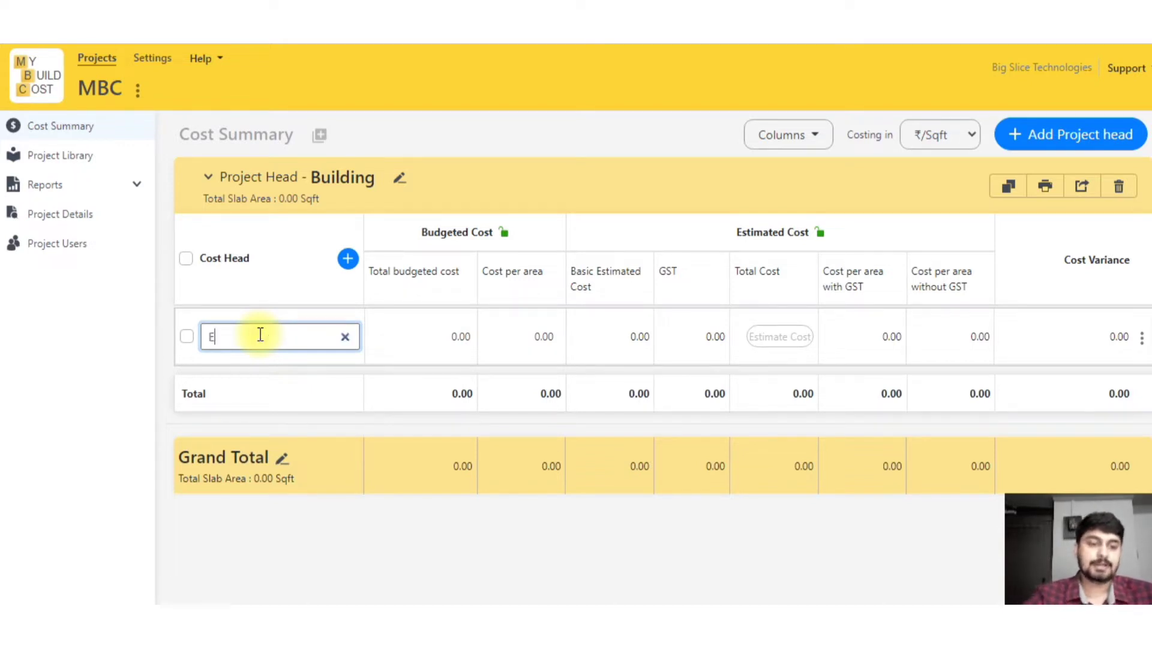
text(arthwork)
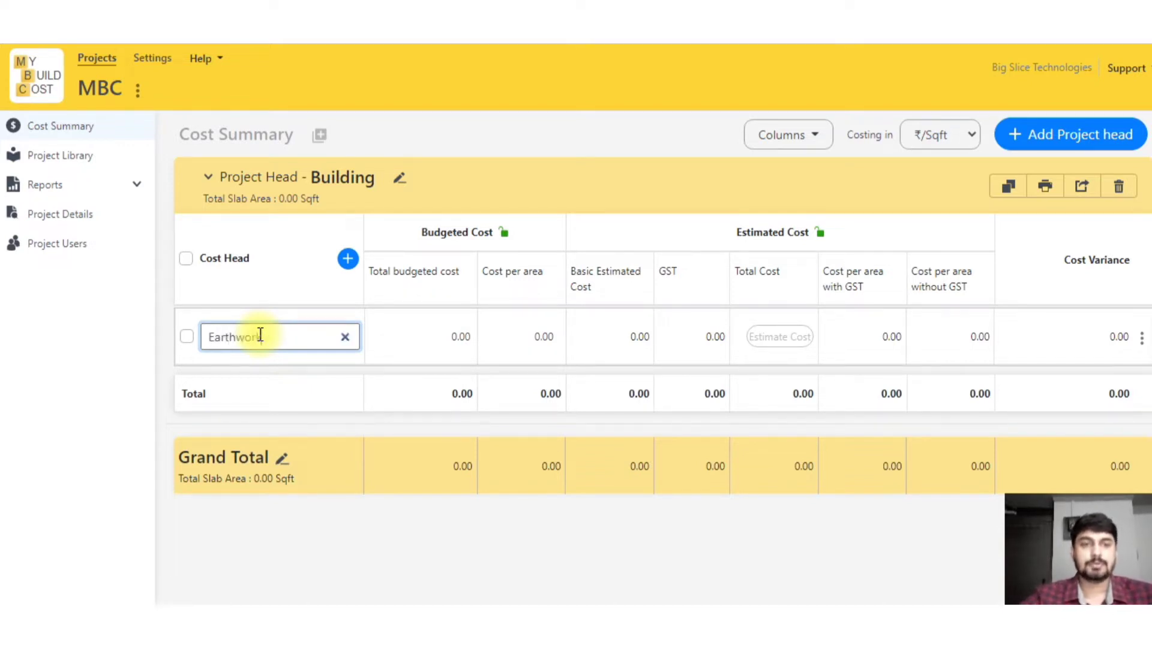
click(125, 314)
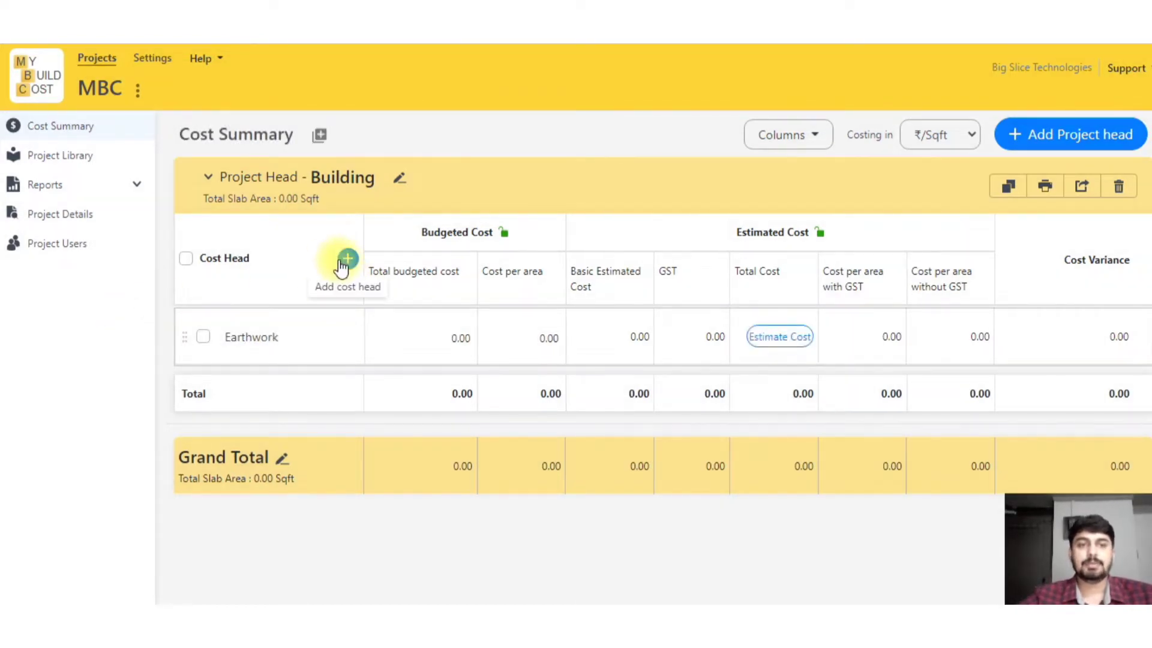
- Add two more cost heads, RCC and Masonry, under the Building project head
click(348, 258)
text(RCC)
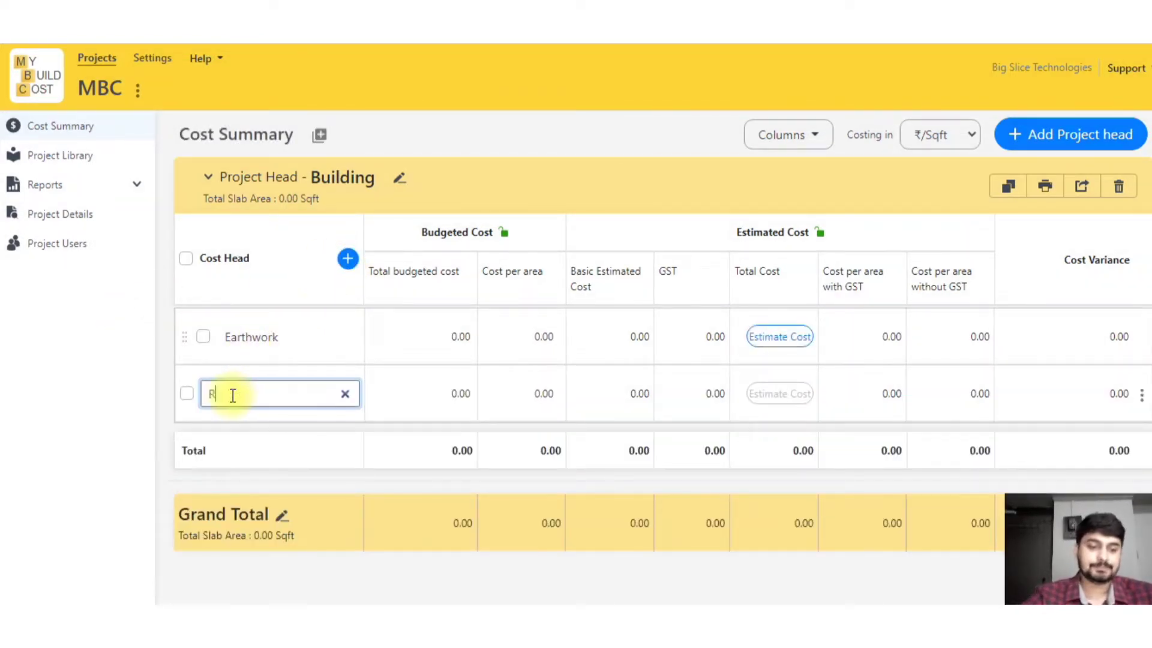
click(148, 361)
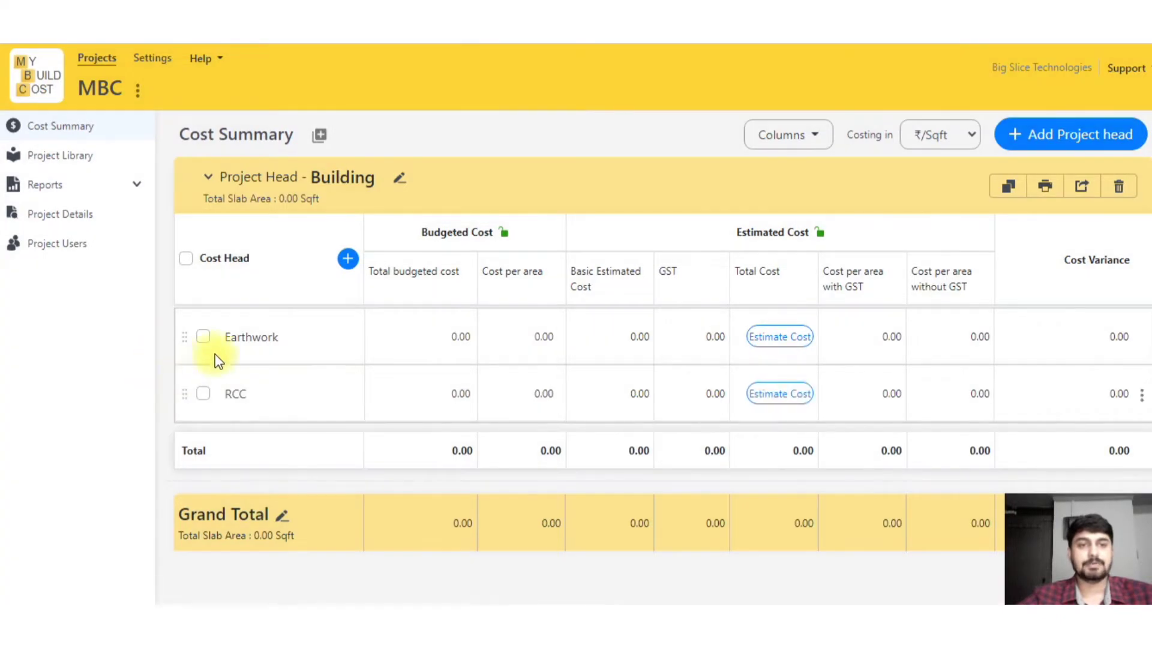
click(348, 259)
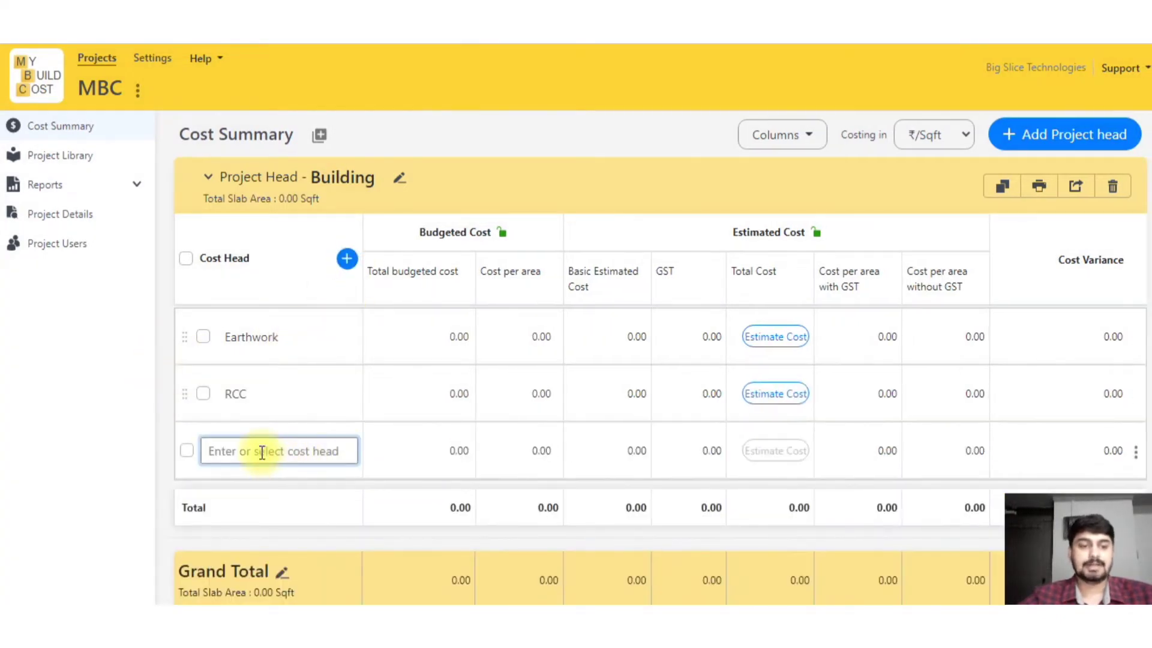
text(Masonry)
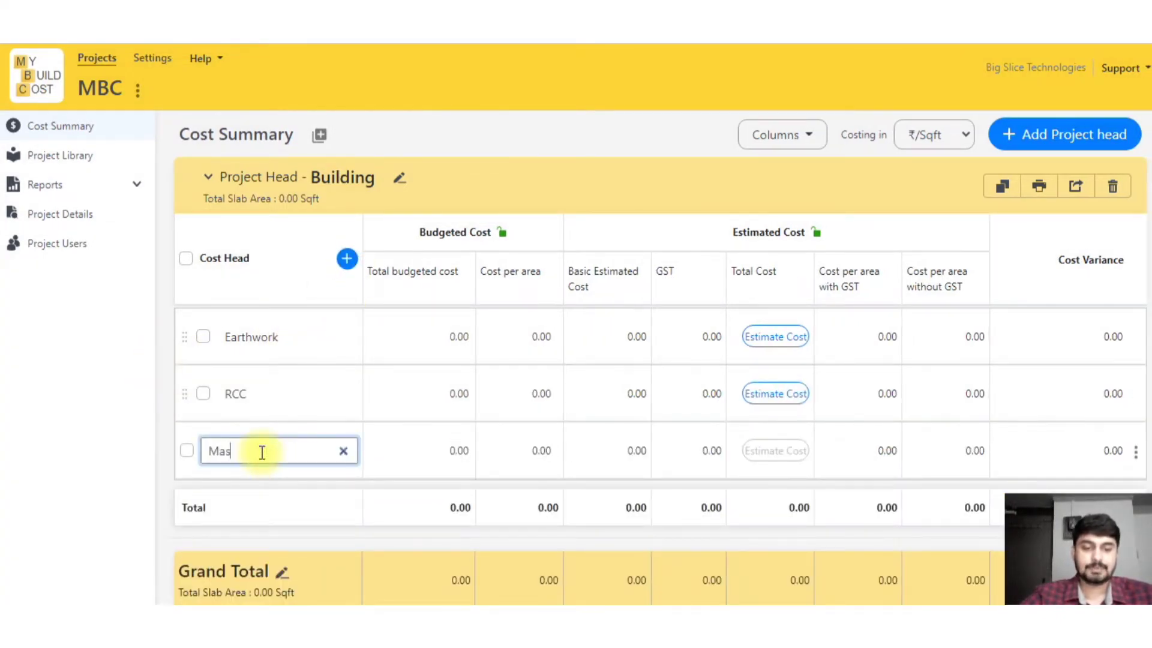
click(233, 384)
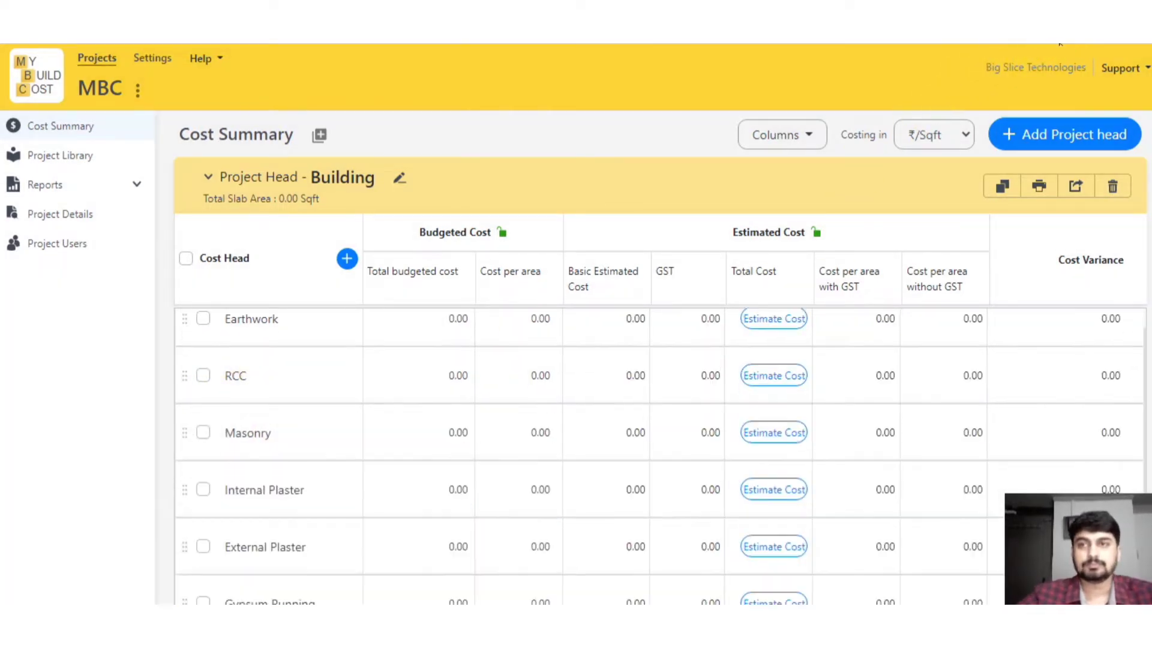
- Review the complete list of cost heads under the Building project head
click(253, 396)
scroll(253, 388, down, 3)
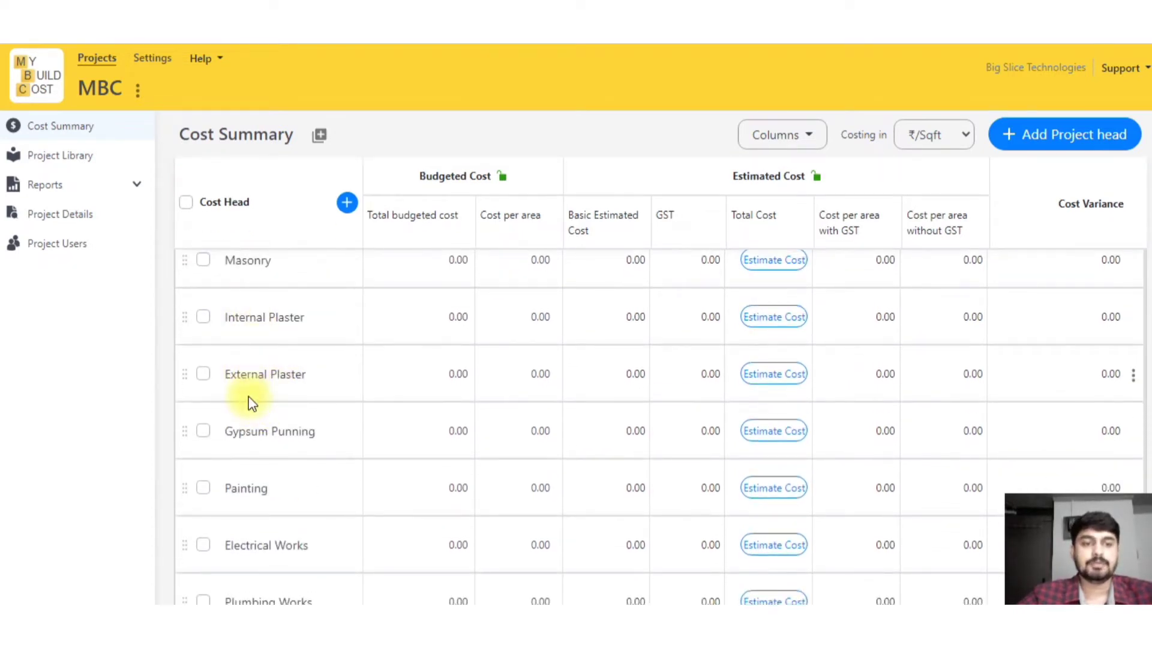
scroll(249, 398, down, 2)
scroll(229, 513, down, 2)
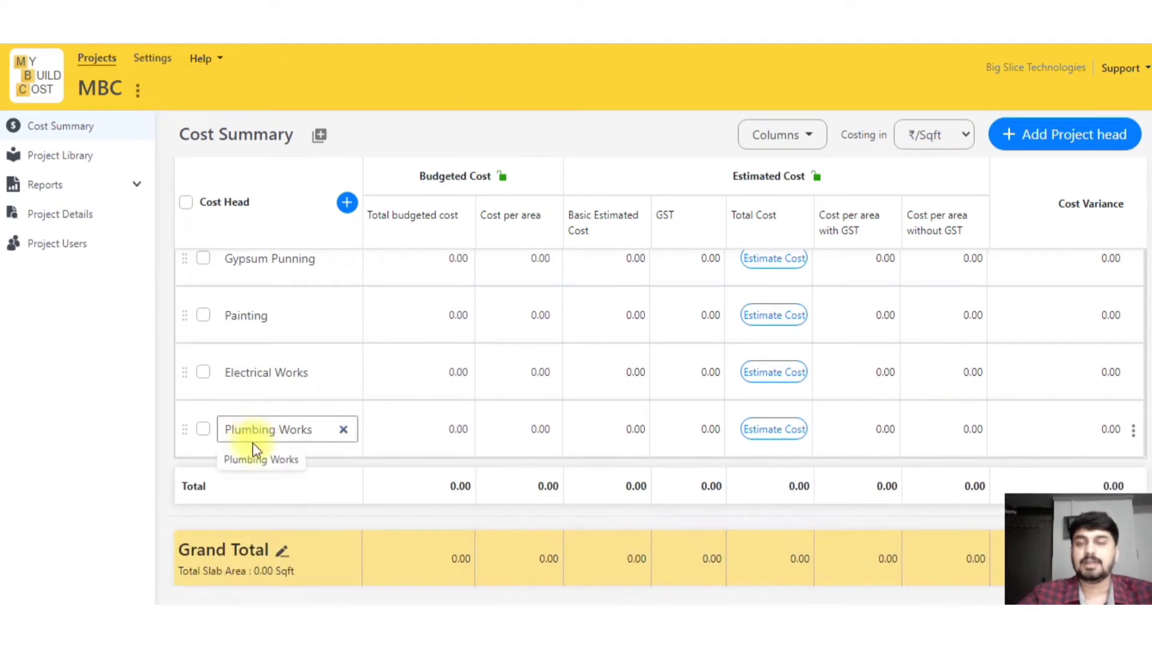
scroll(183, 423, up, 6)
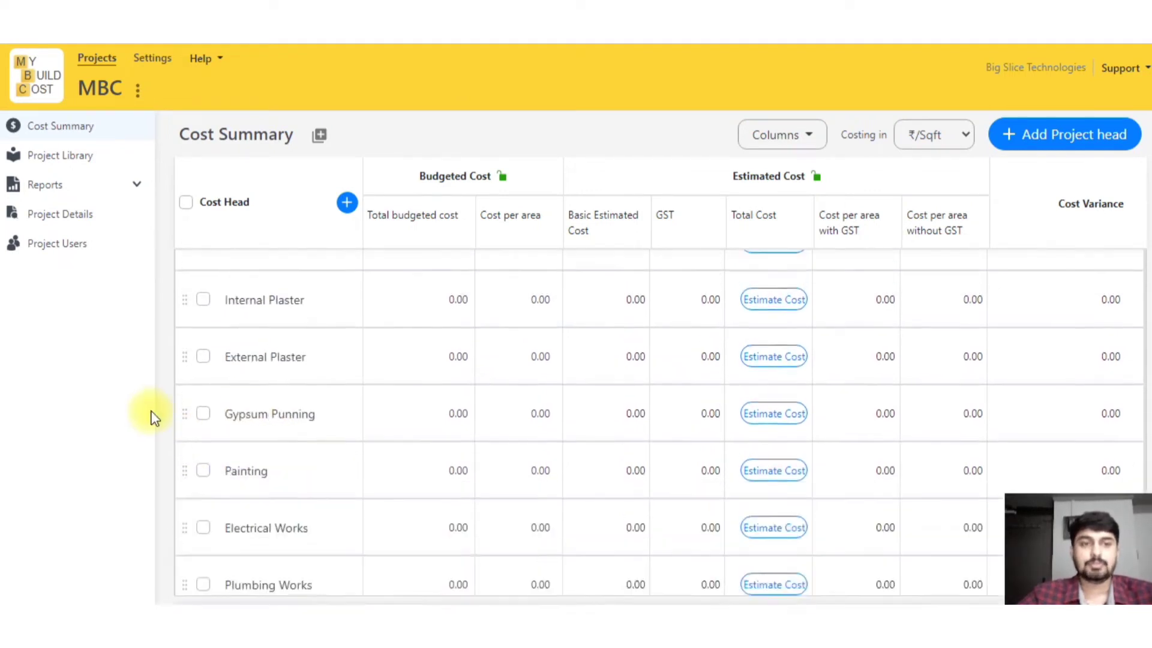
scroll(275, 421, down, 1)
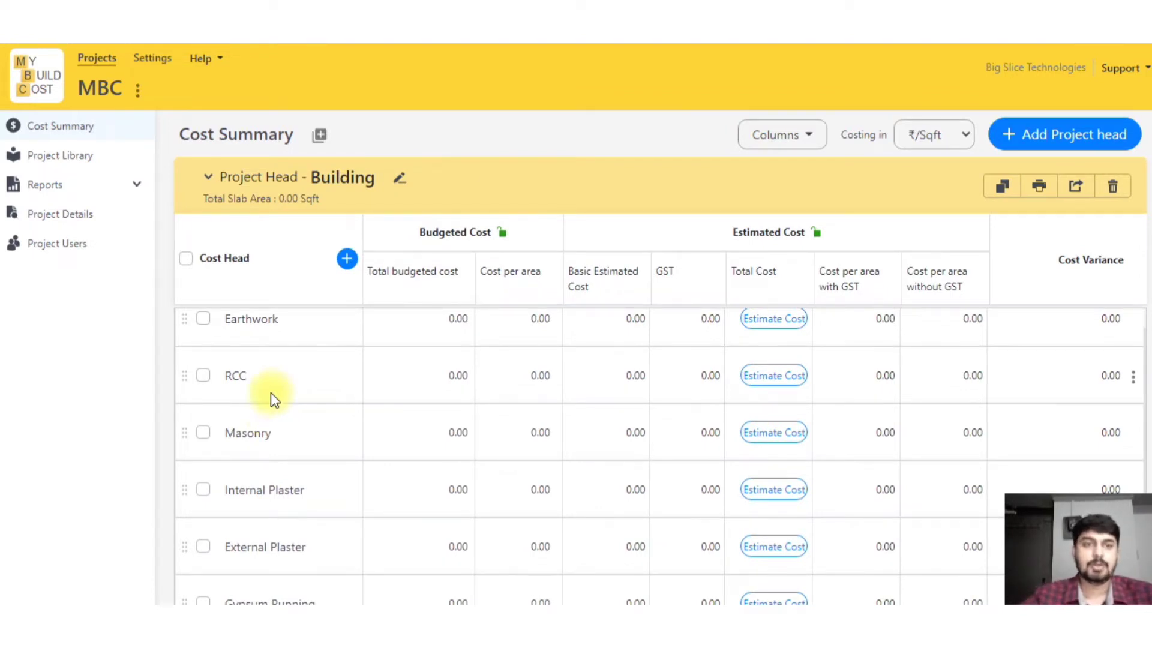
- Add a cost head named Waterproofing under the Building project head
click(347, 258)
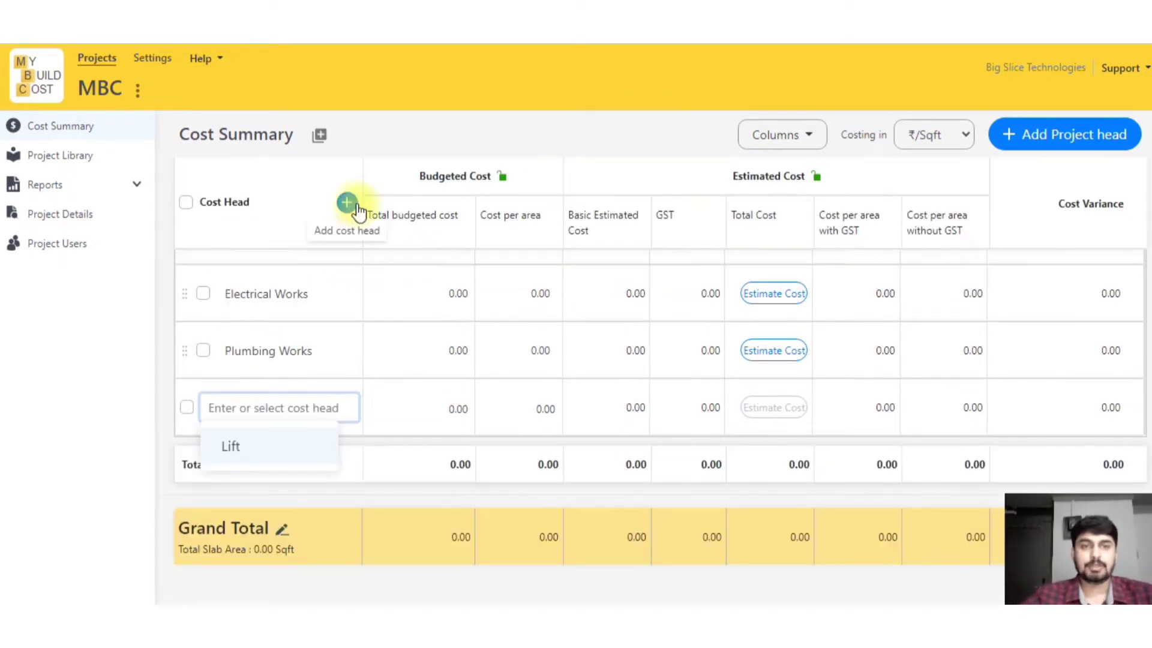
text(Wa)
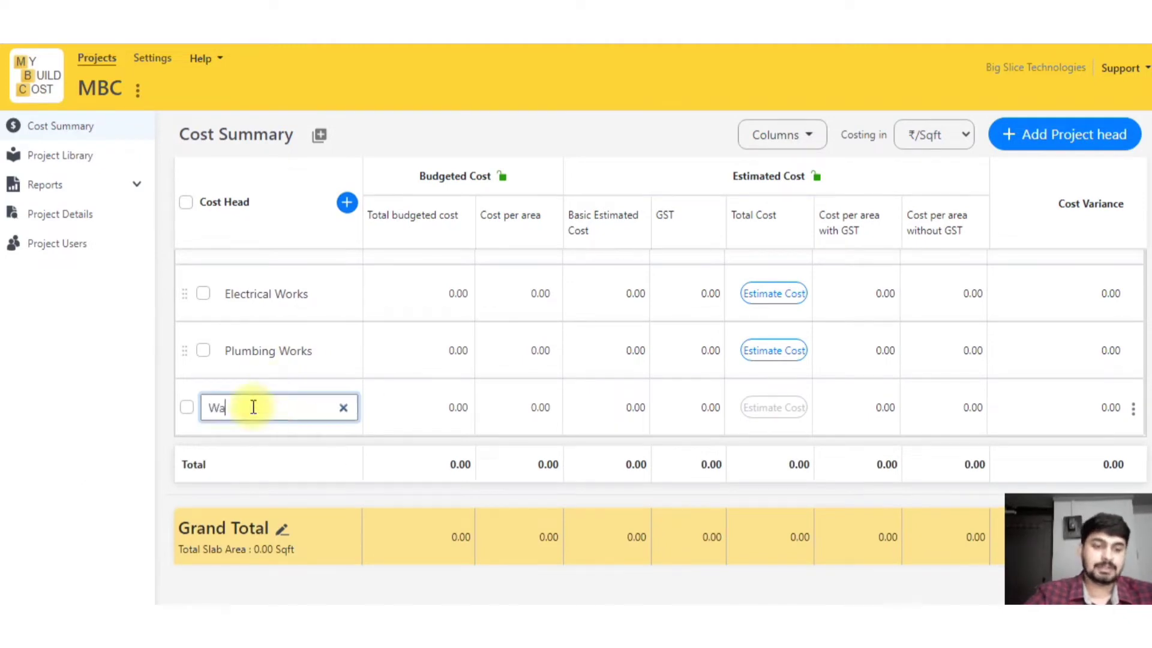
text(terproofing)
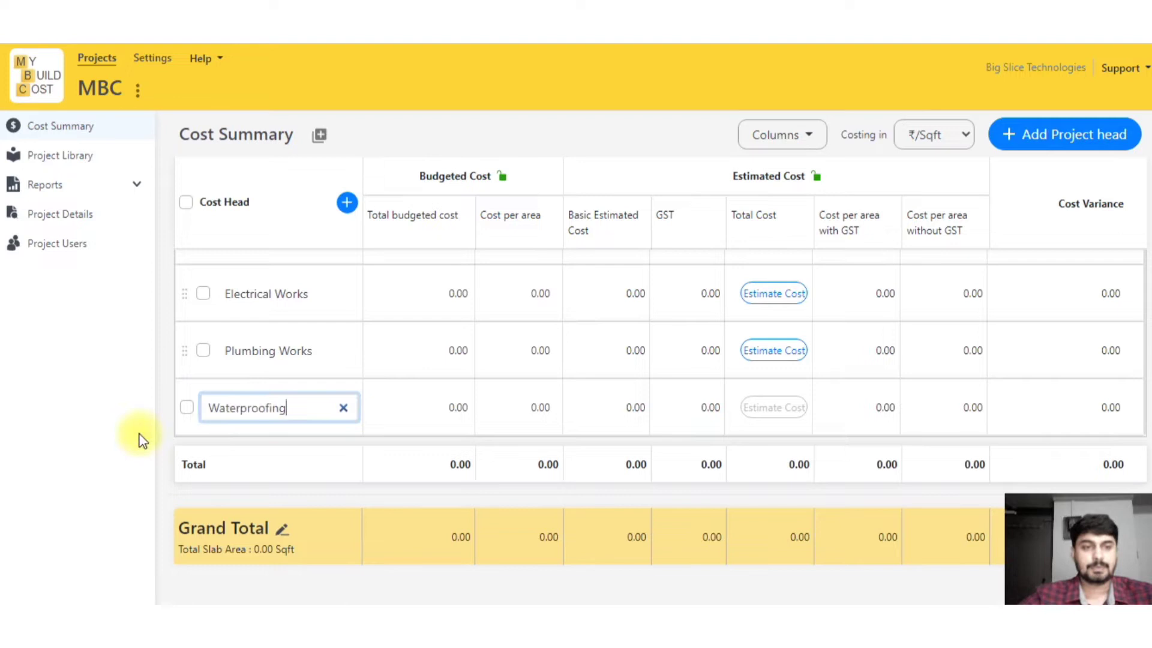
key(Return)
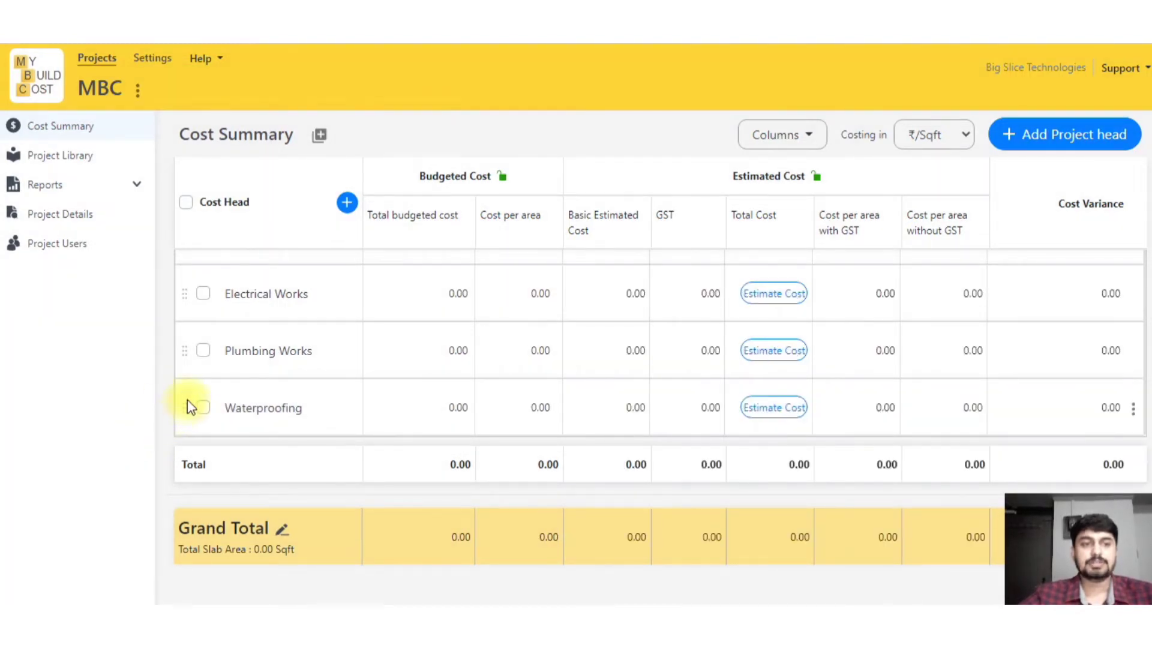
- Move the Waterproofing cost head up the list so it sits between Masonry and Internal Plaster
mouse_move(186, 408)
mouse_down()
mouse_move(173, 180)
mouse_move(198, 171)
mouse_move(202, 291)
mouse_move(209, 281)
mouse_up()
scroll(221, 399, up, 1)
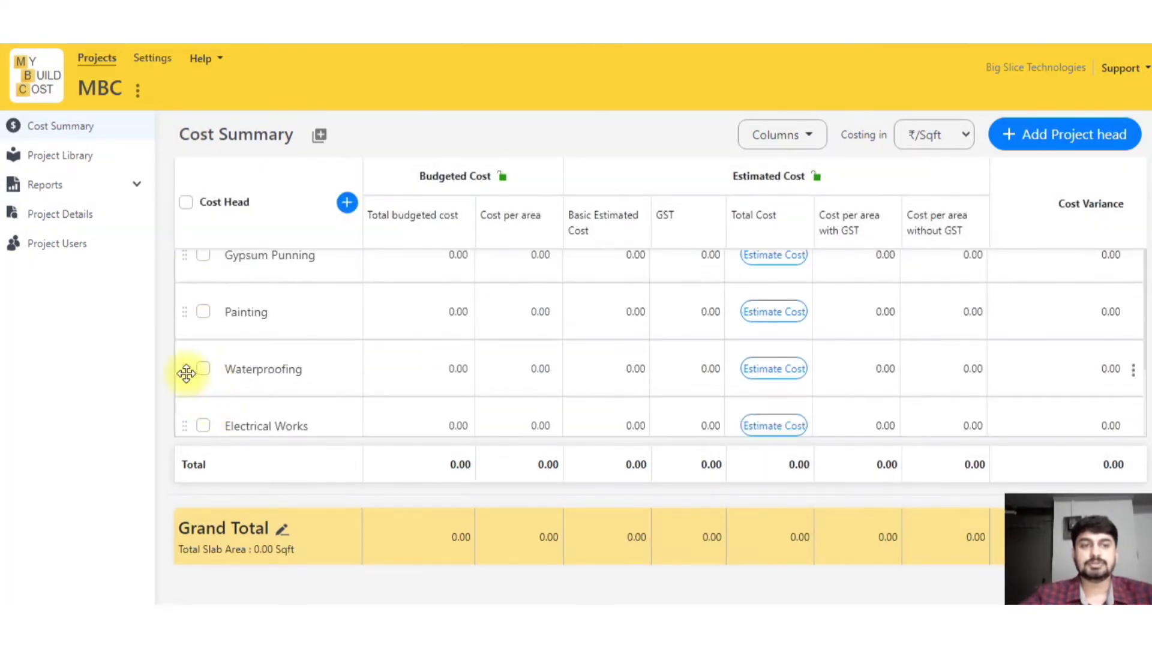
scroll(184, 363, up, 1)
scroll(183, 363, up, 2)
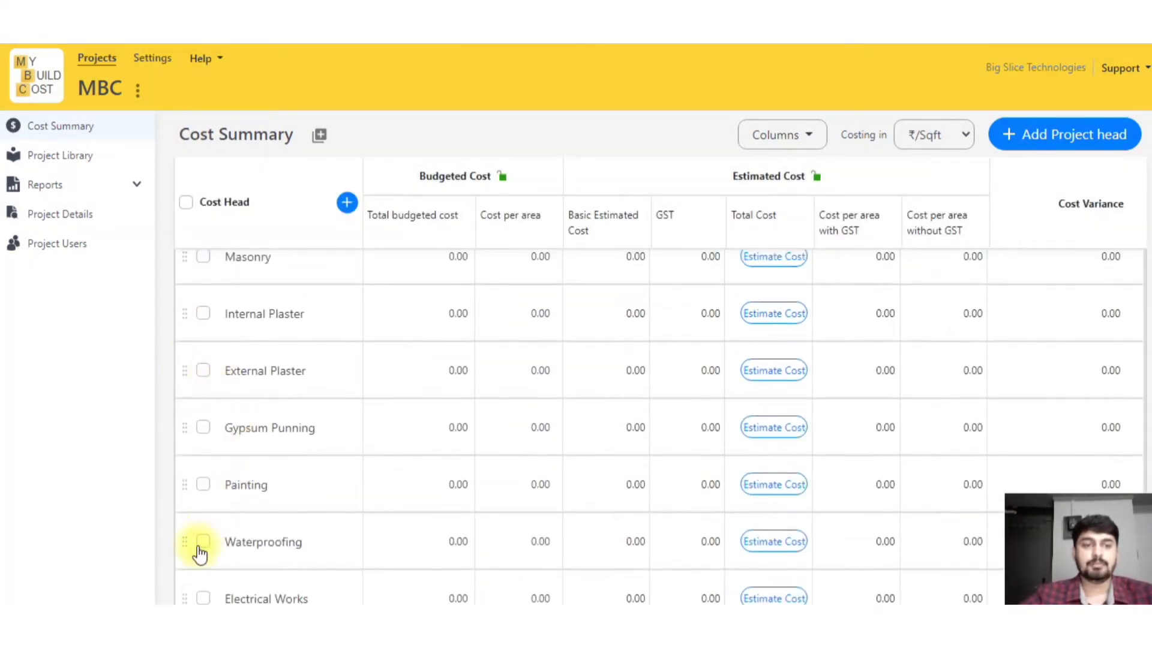
drag(187, 537, 209, 324)
click(238, 313)
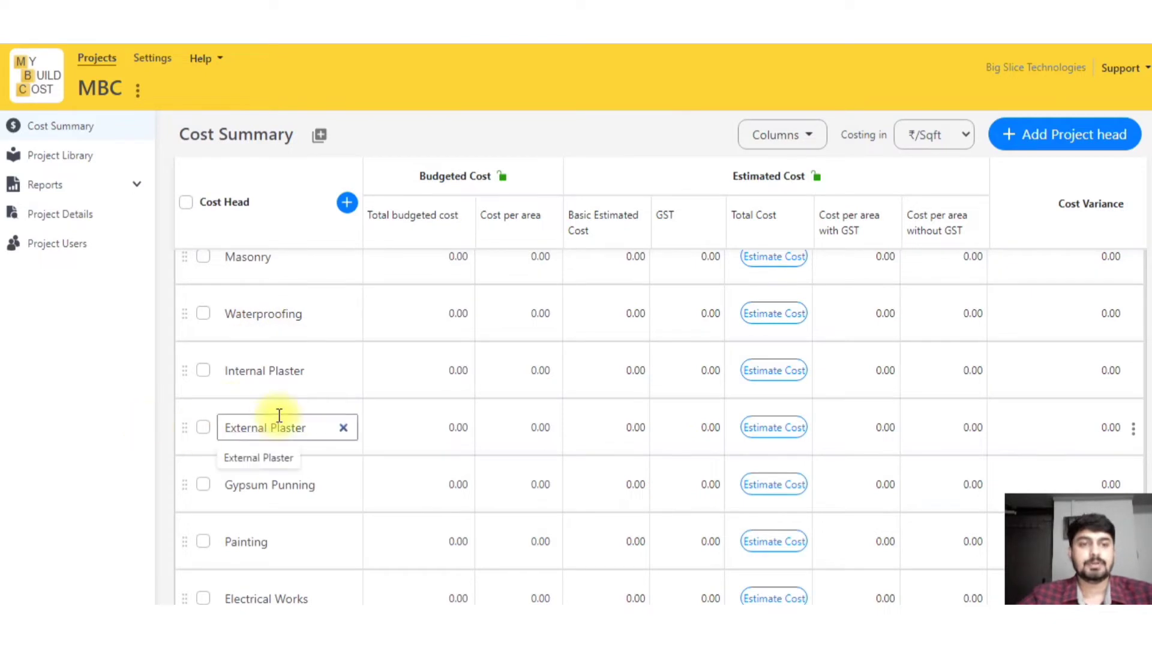
- Review the order of the Building cost heads and examine the Budgeted Cost and Estimated Cost column groups
scroll(279, 420, up, 3)
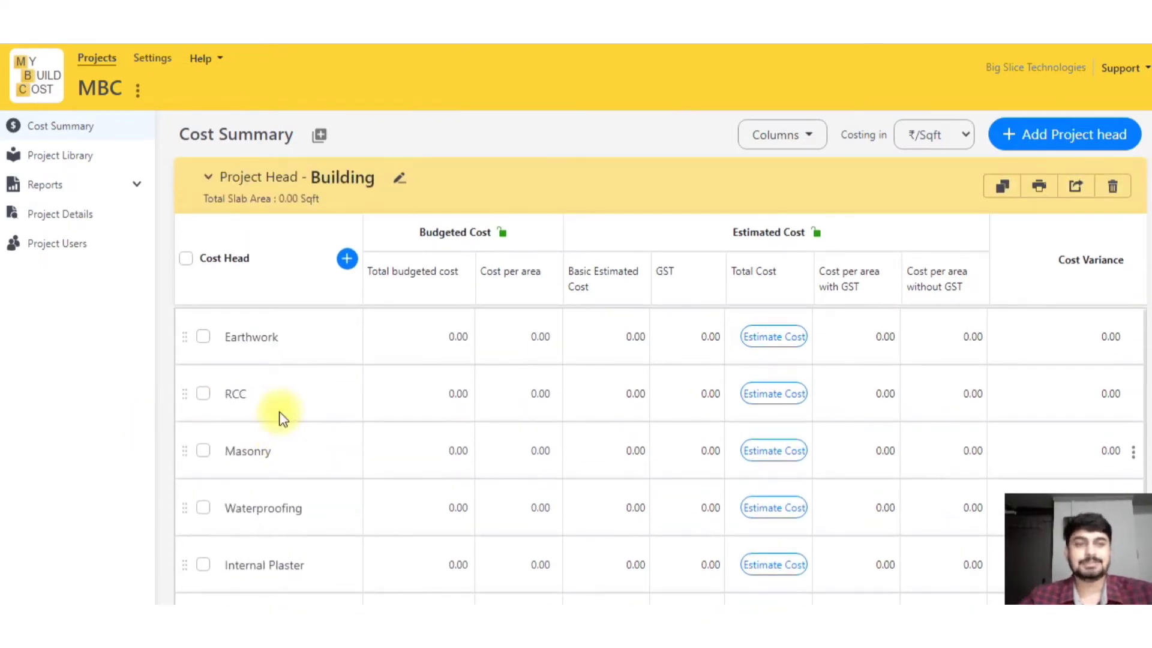
scroll(282, 418, down, 2)
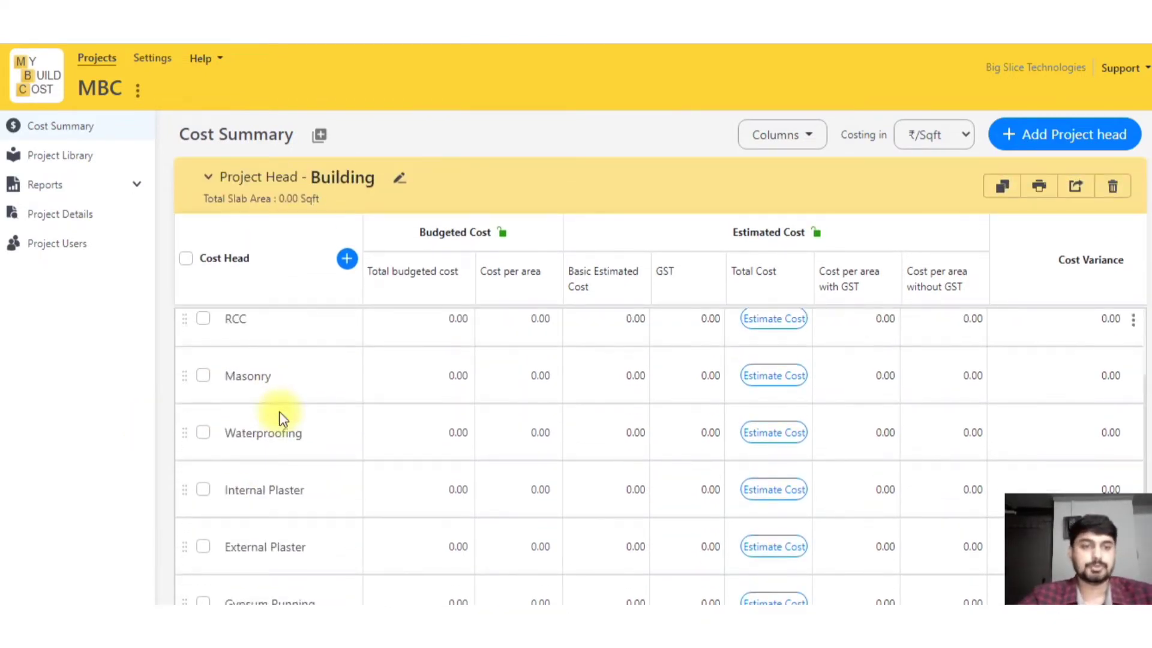
scroll(281, 418, down, 3)
scroll(282, 480, up, 1)
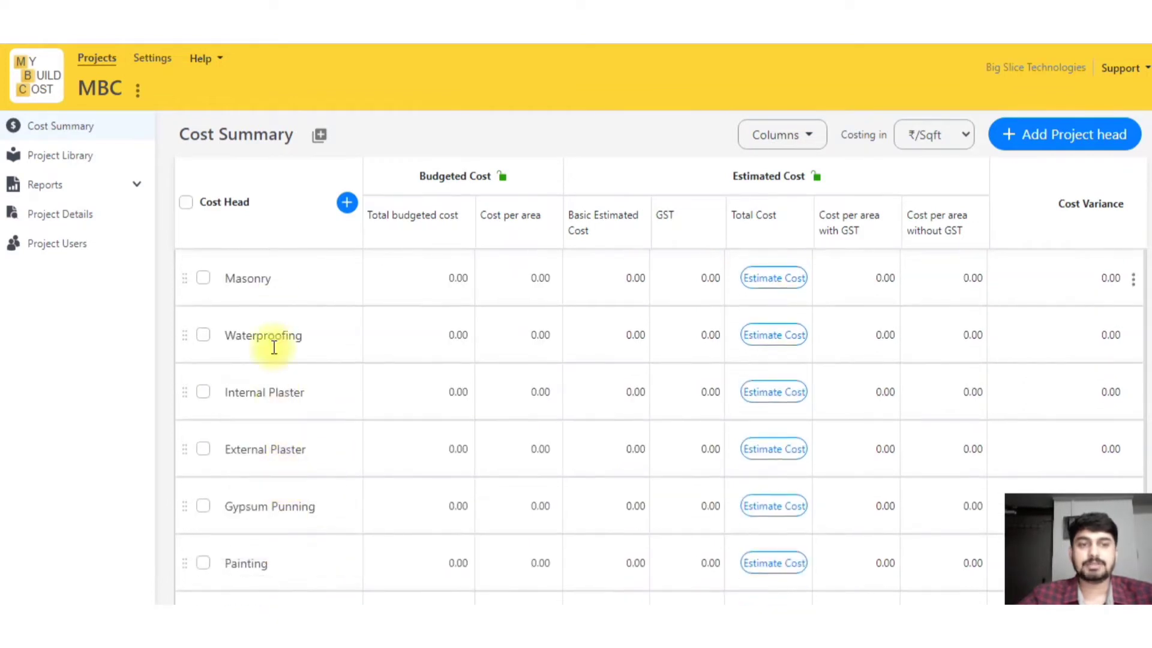
scroll(265, 420, up, 3)
scroll(265, 383, down, 1)
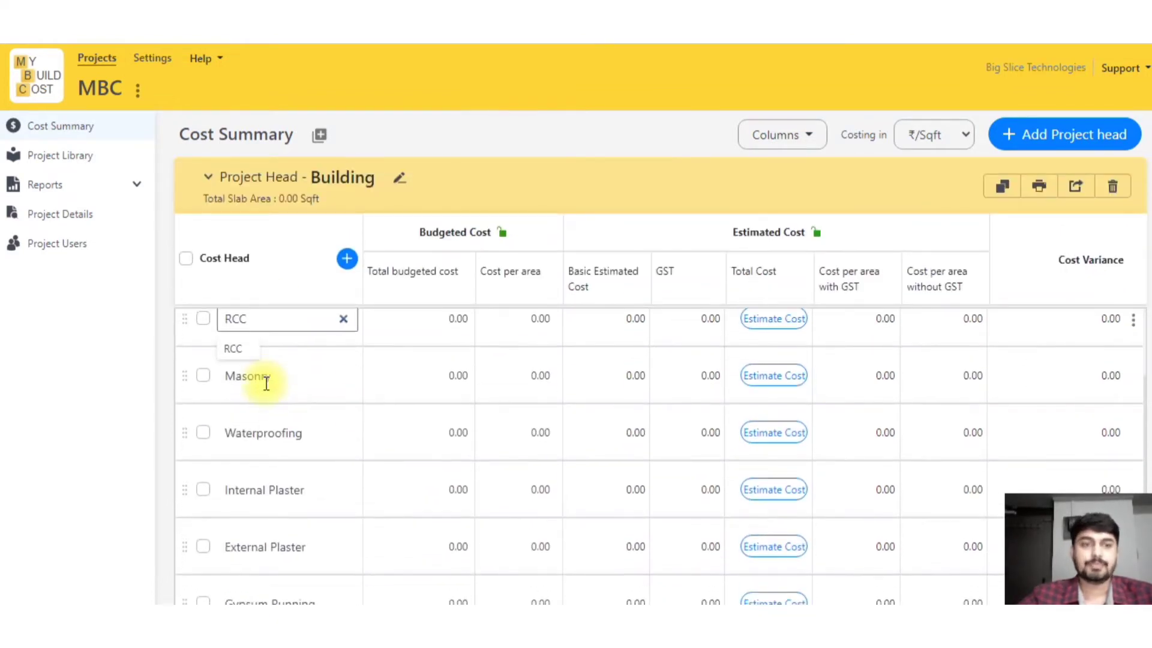
scroll(265, 383, down, 4)
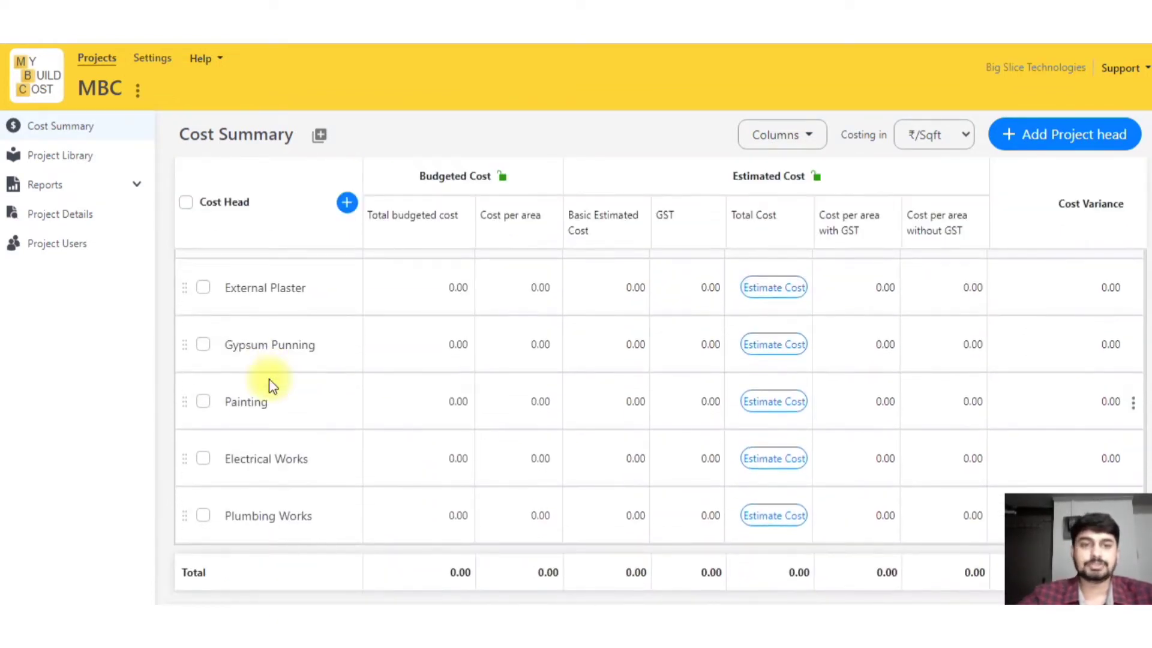
scroll(269, 384, up, 1)
scroll(296, 341, up, 5)
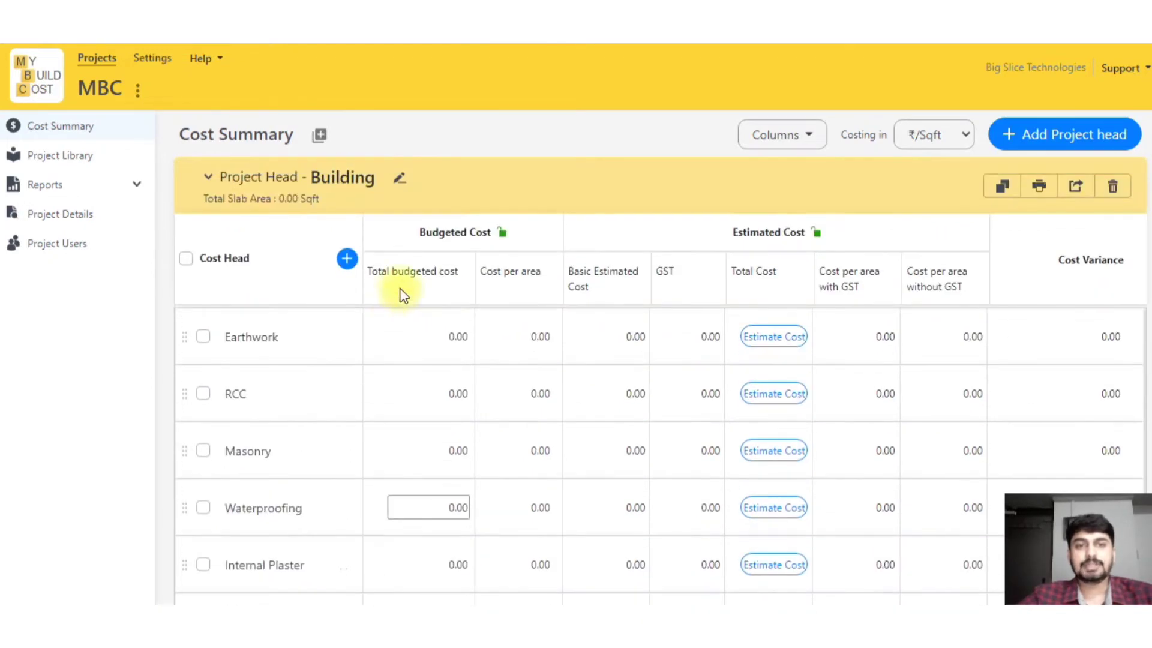
drag(418, 232, 520, 239)
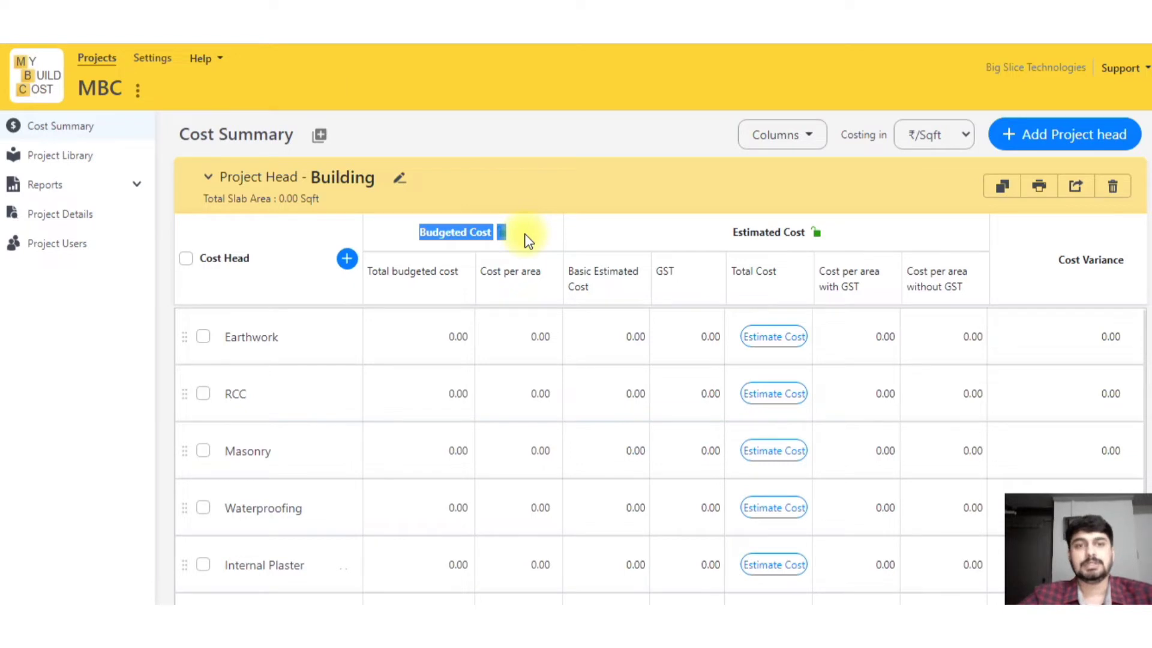
drag(733, 232, 836, 236)
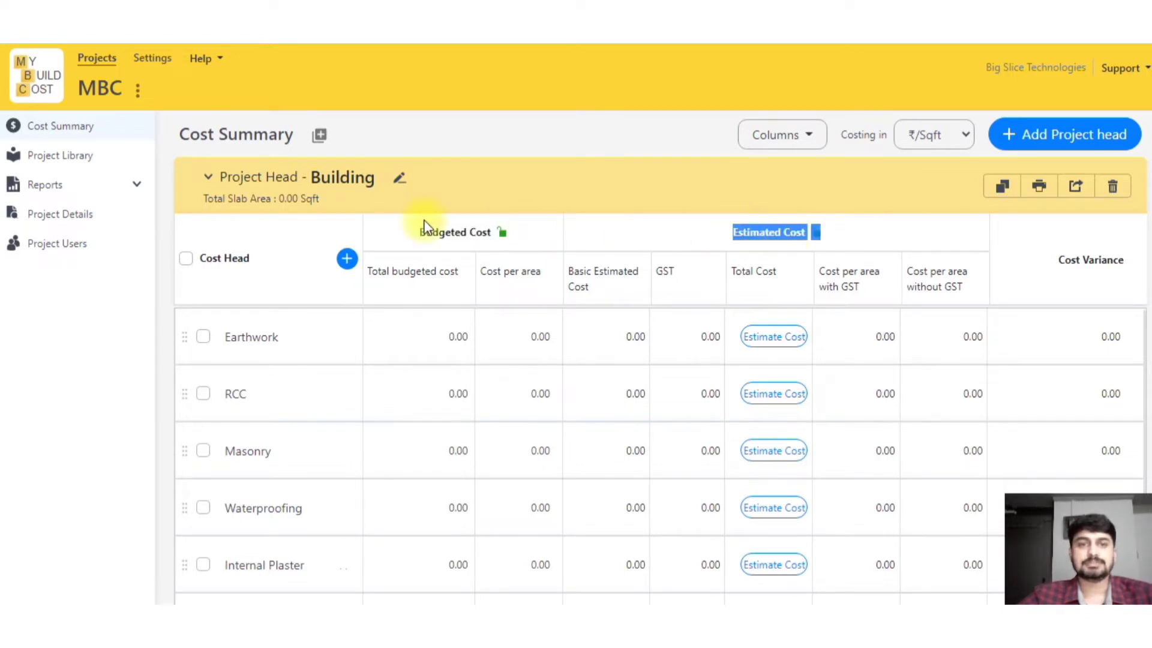
click(703, 240)
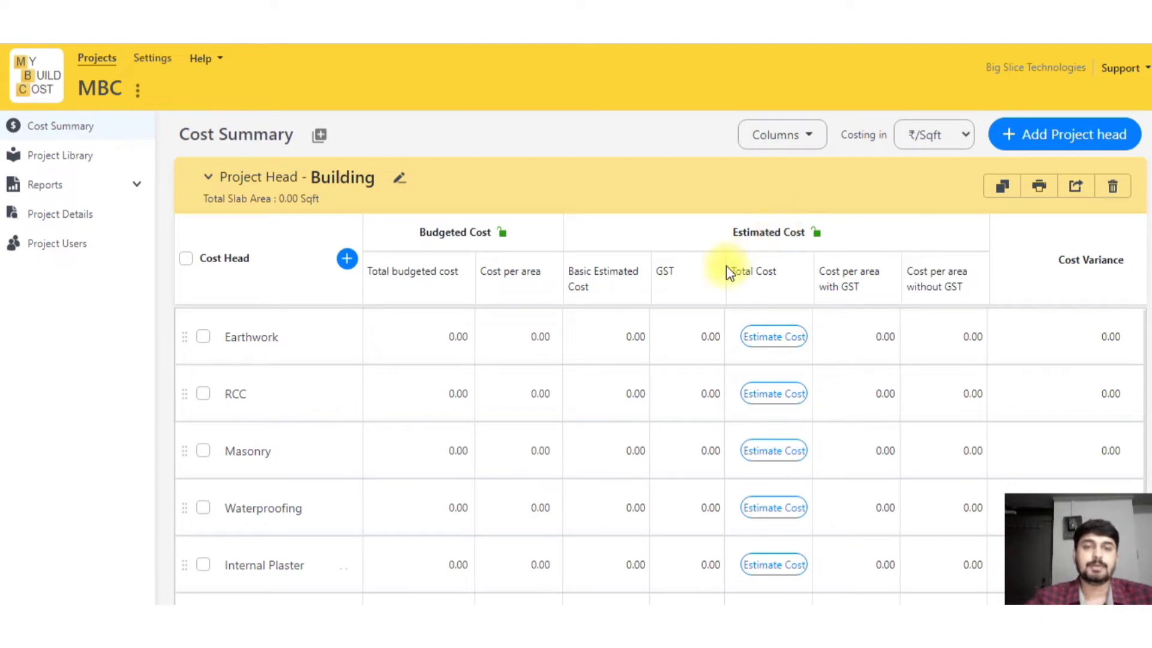
- Open the detailed estimate of the Earthwork cost head and add an item group named Excavation
click(777, 342)
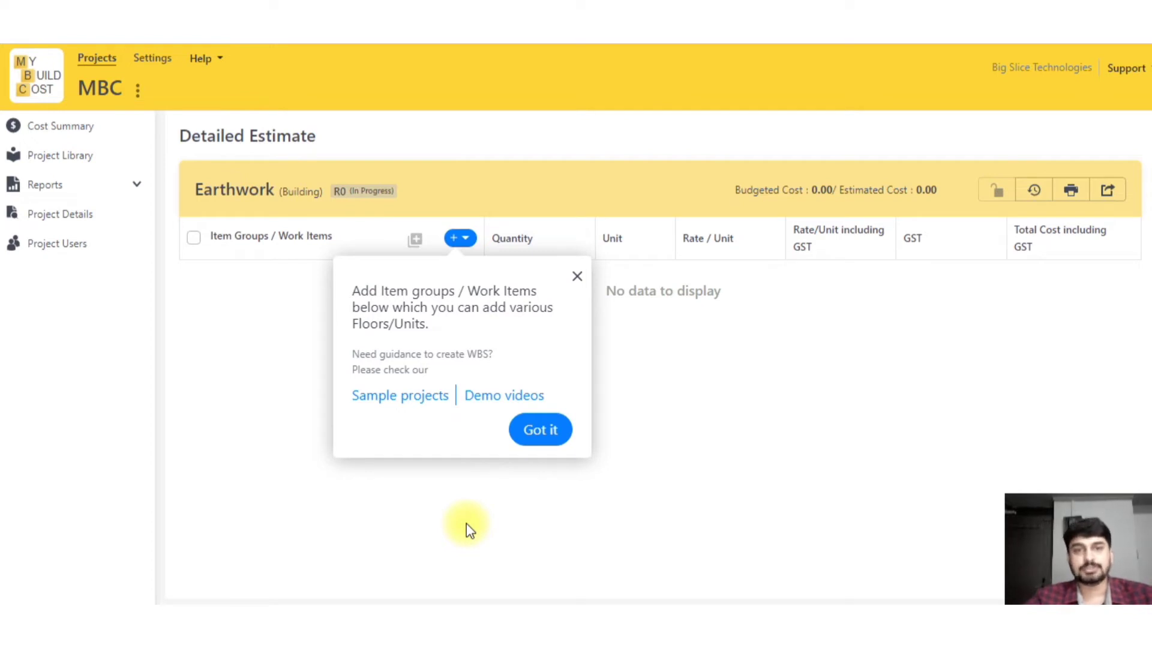
click(578, 278)
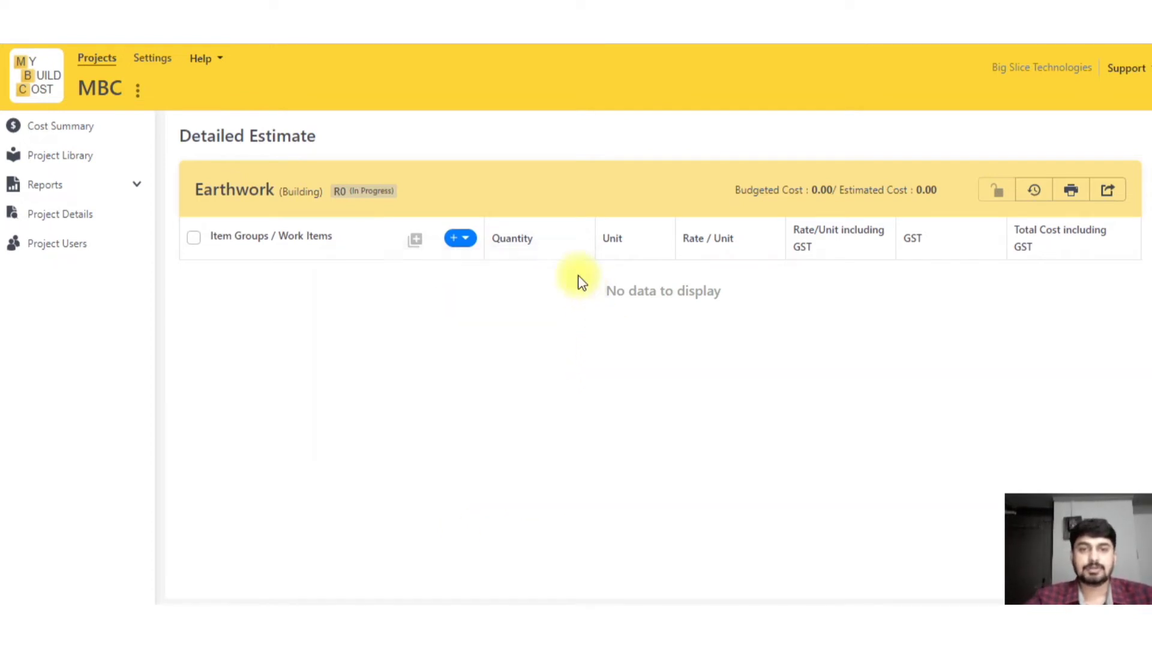
click(461, 240)
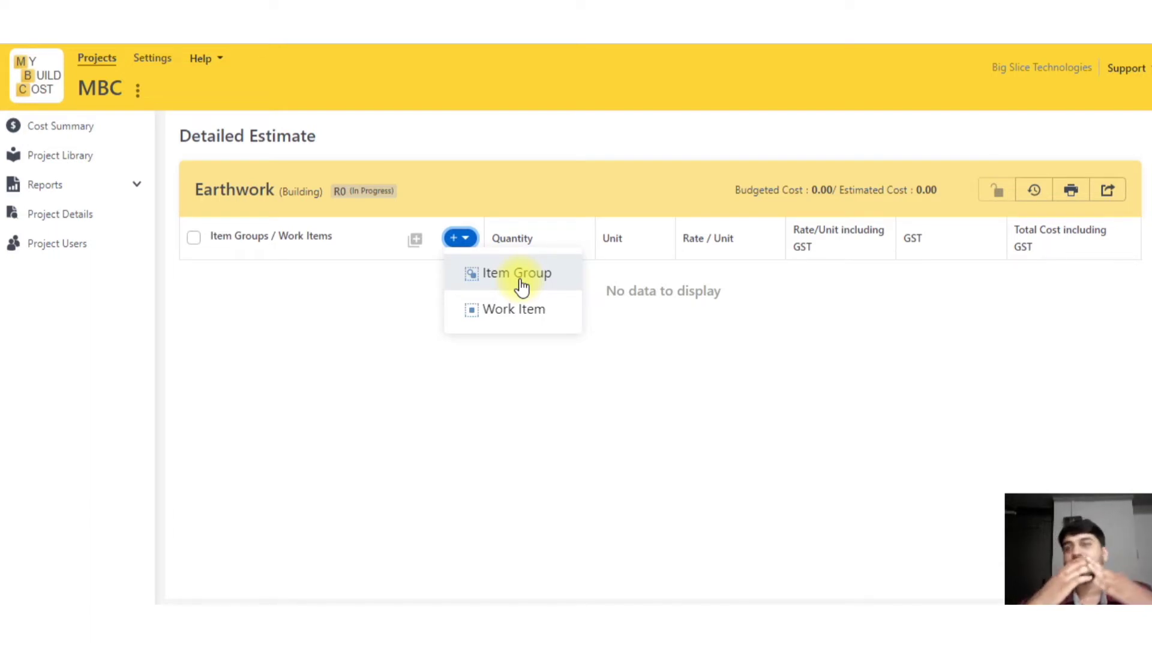
click(521, 287)
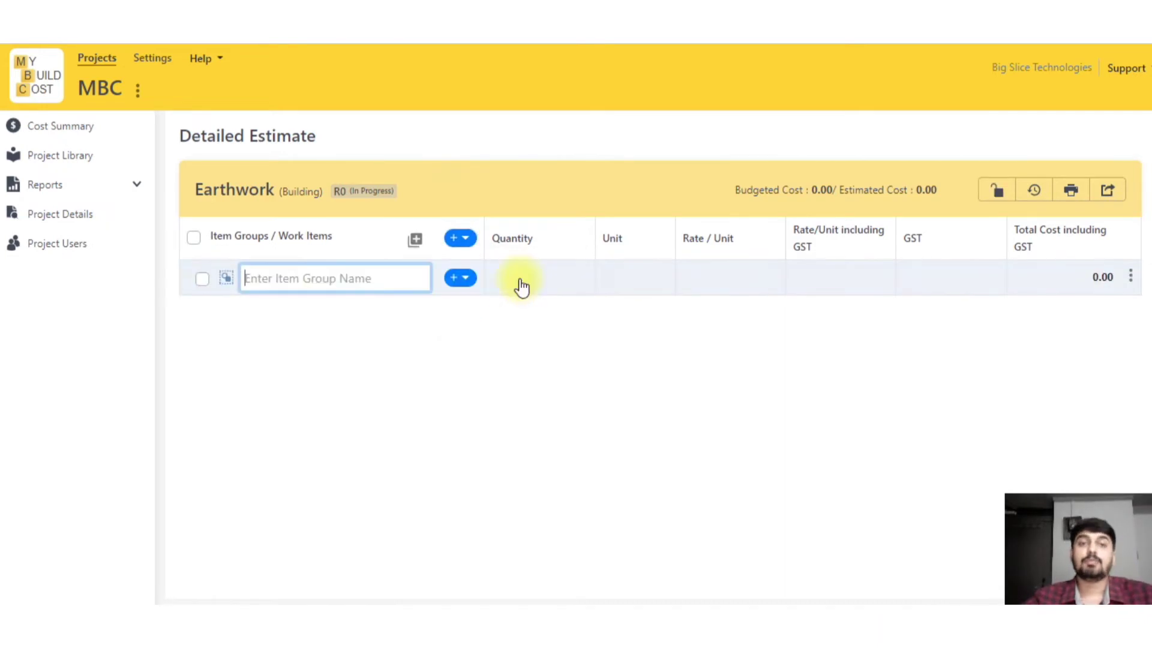
text(Exac)
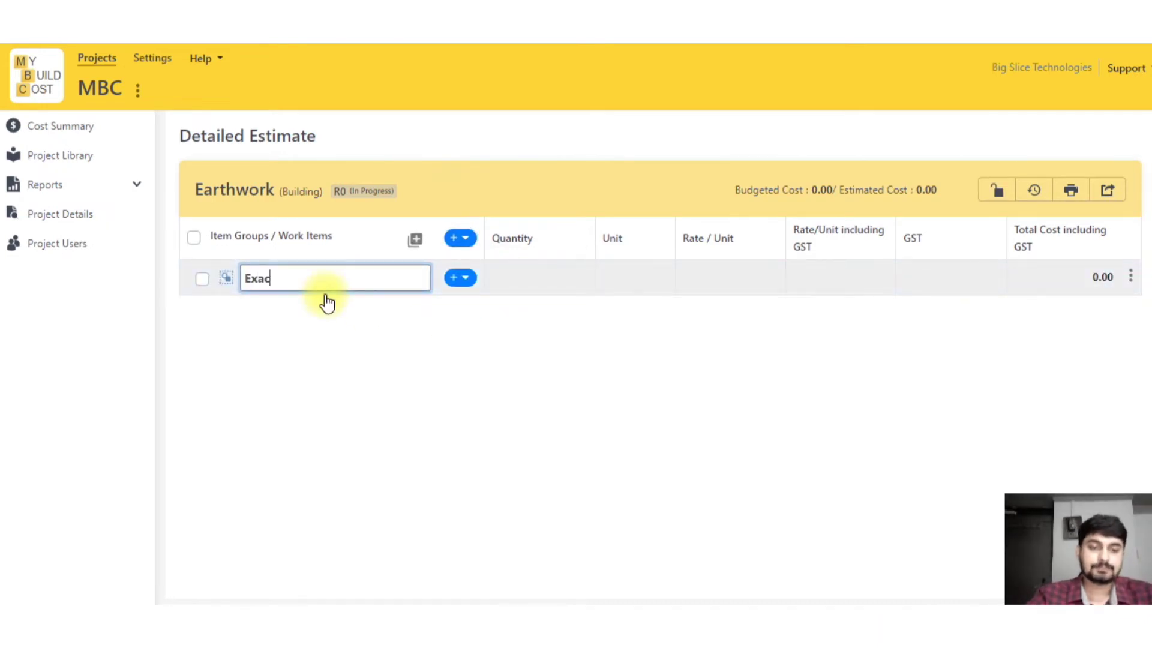
key(BackSpace)
key(BackSpace)
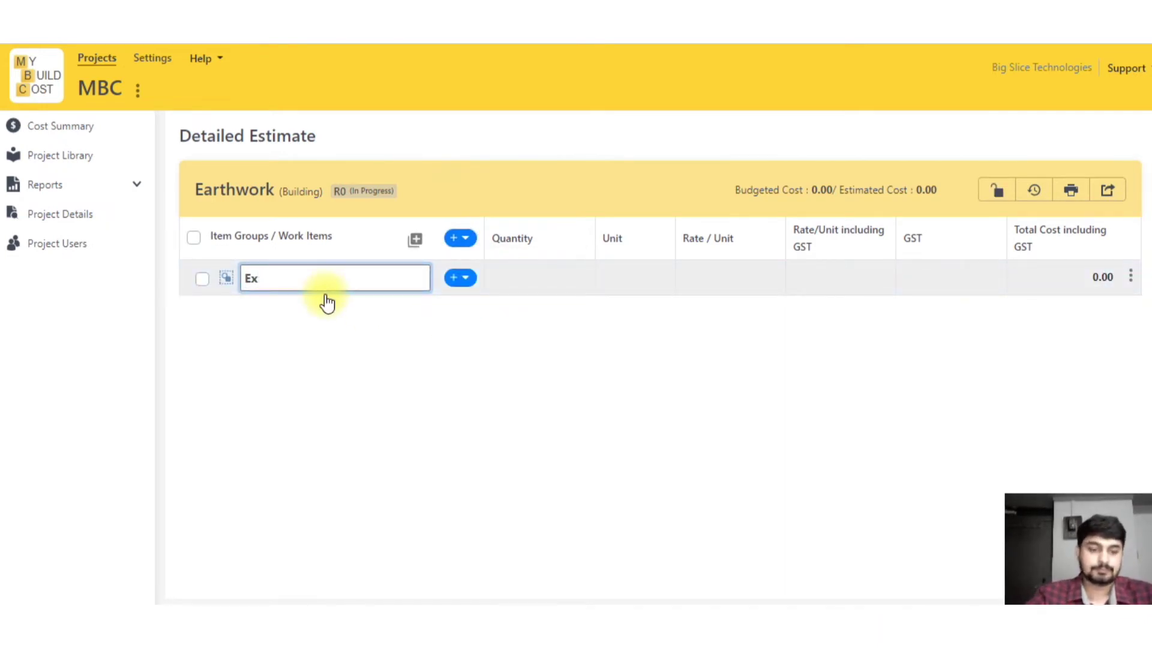
text(cavatiomn)
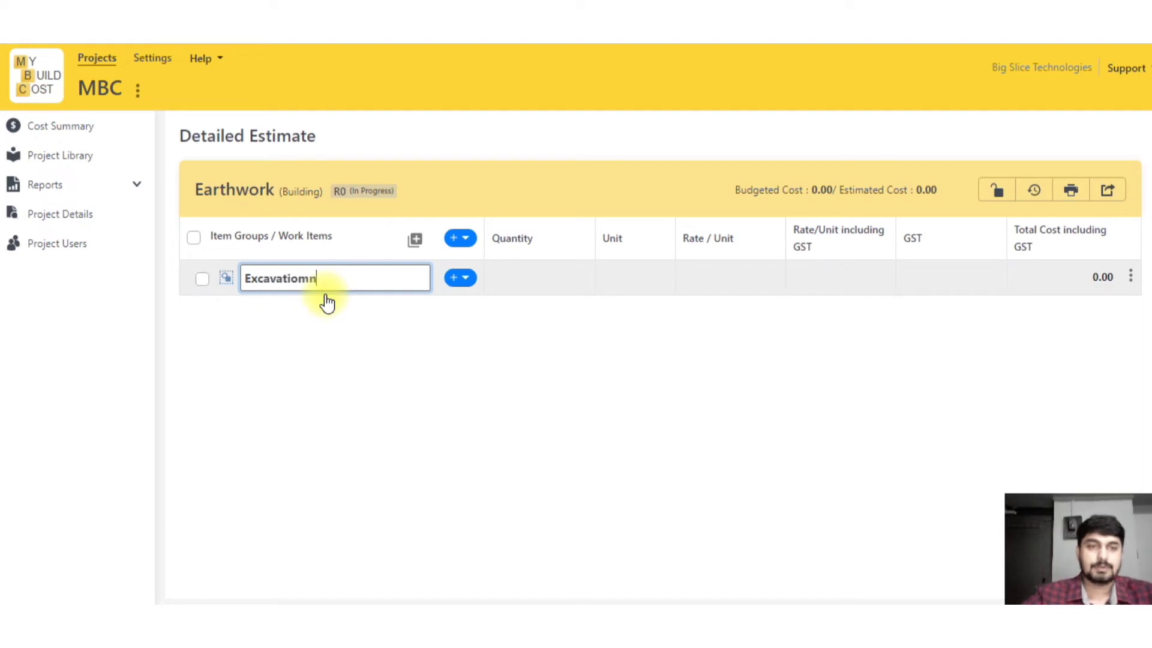
key(BackSpace)
key(BackSpace)
text(n)
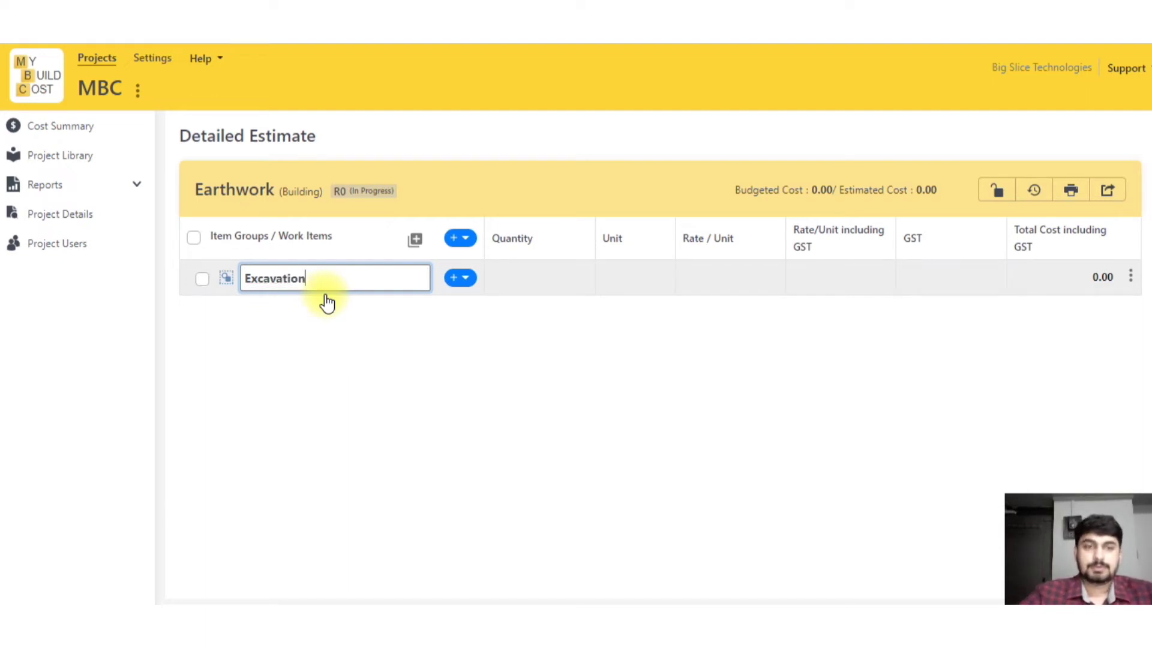
key(Return)
- Add an item group named Backfilling to the Earthwork estimate
click(460, 238)
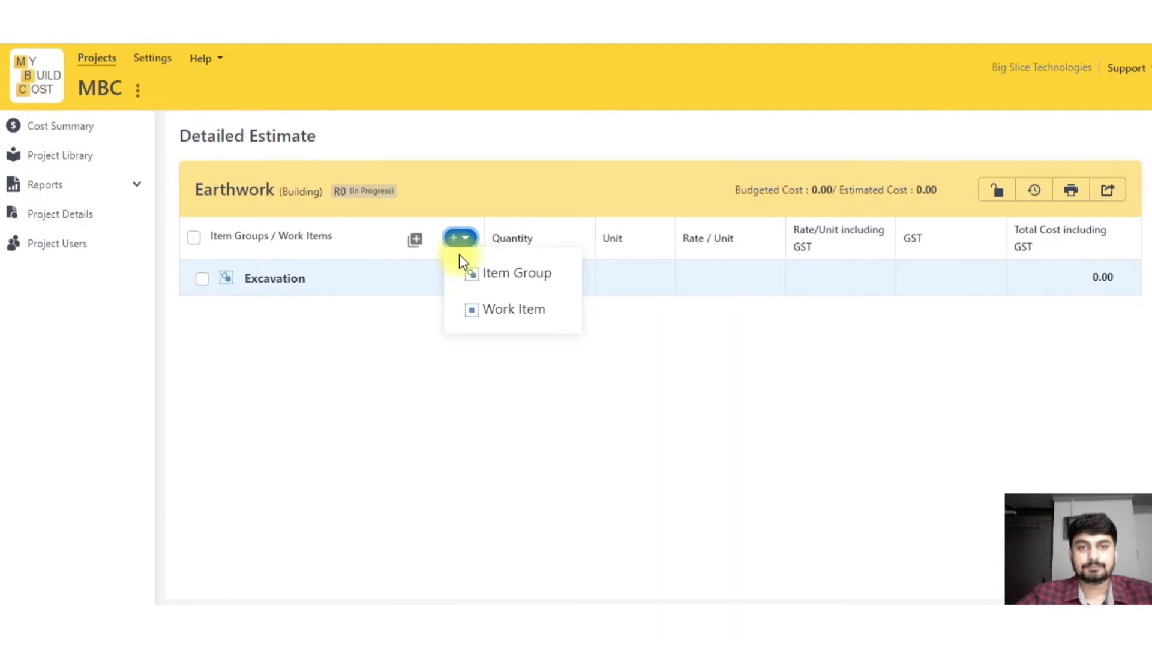
click(511, 271)
text(Ba)
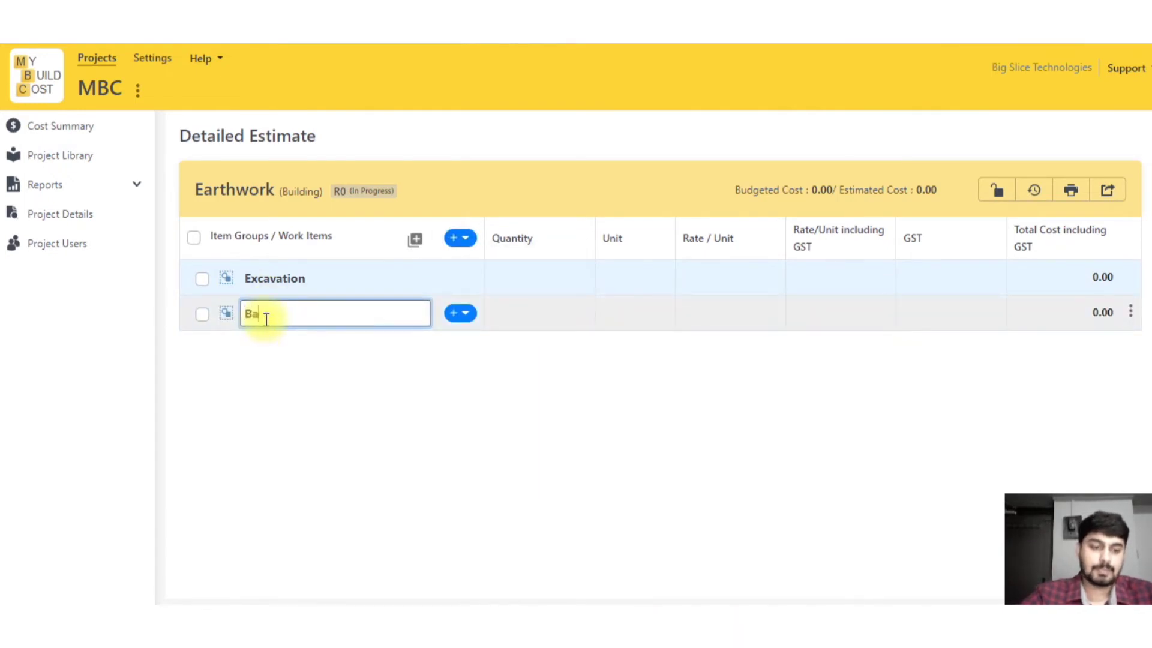
text(ckfil)
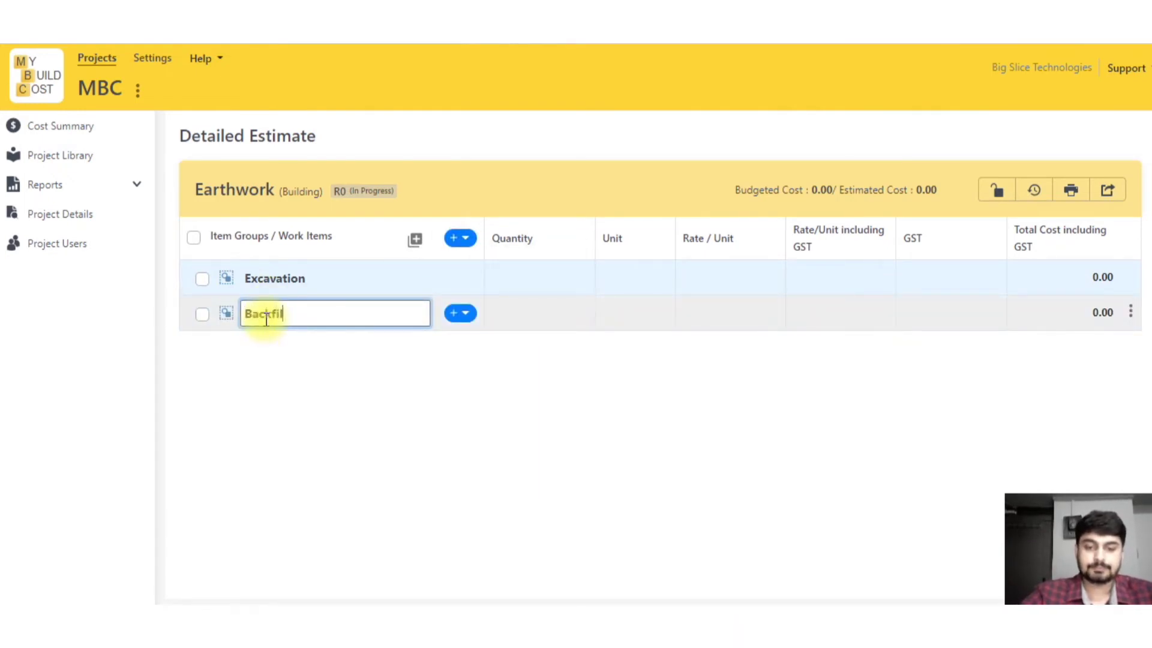
text(ling)
key(Return)
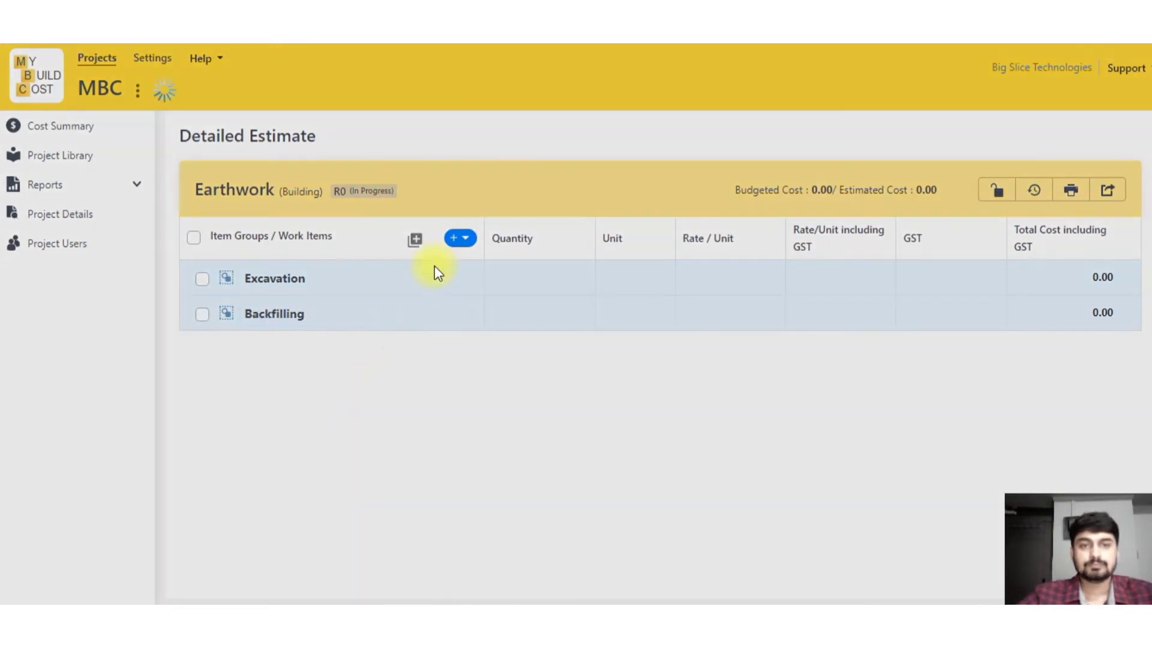
- Add an item group named Soling to the Earthwork estimate
click(458, 239)
click(516, 273)
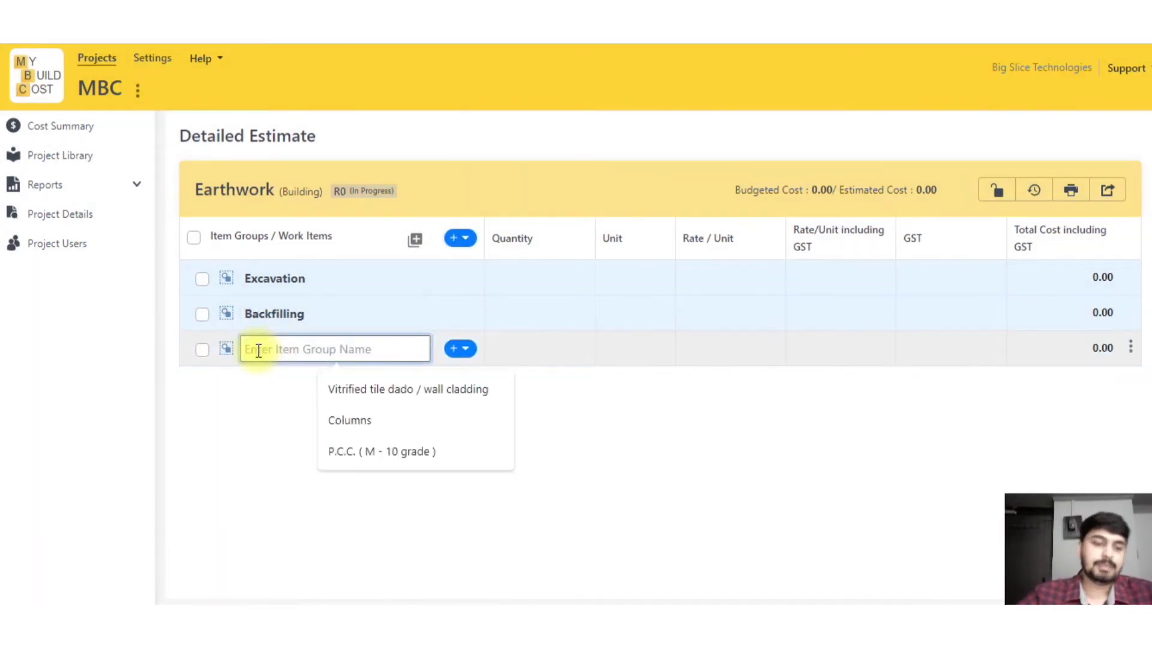
text(Soling)
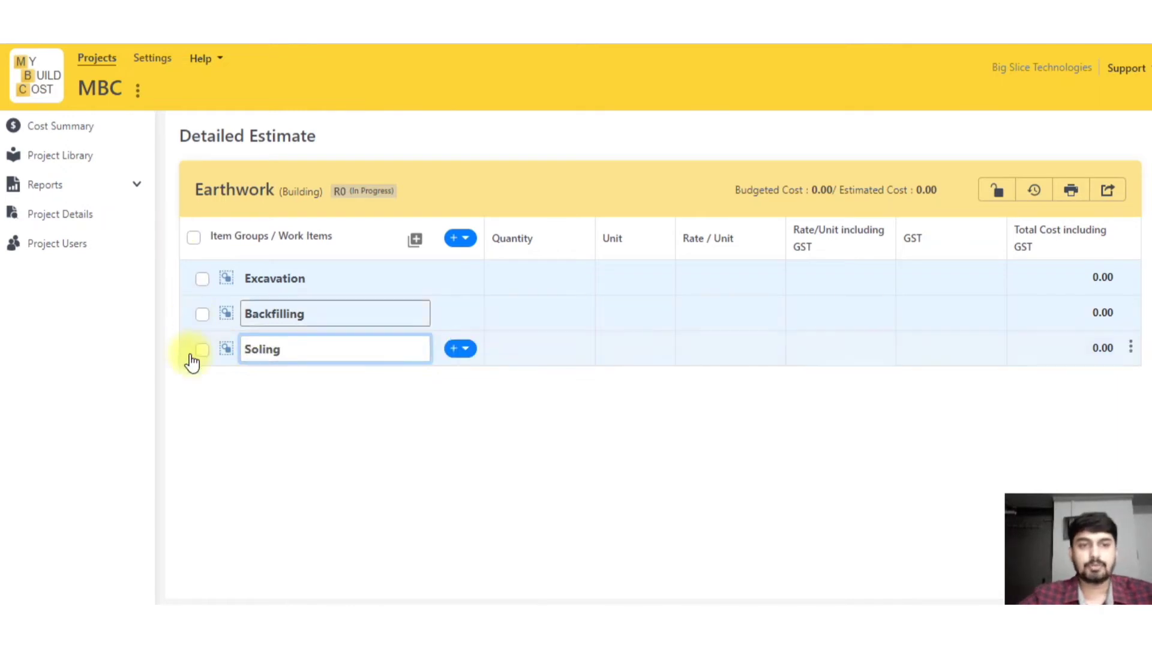
key(Return)
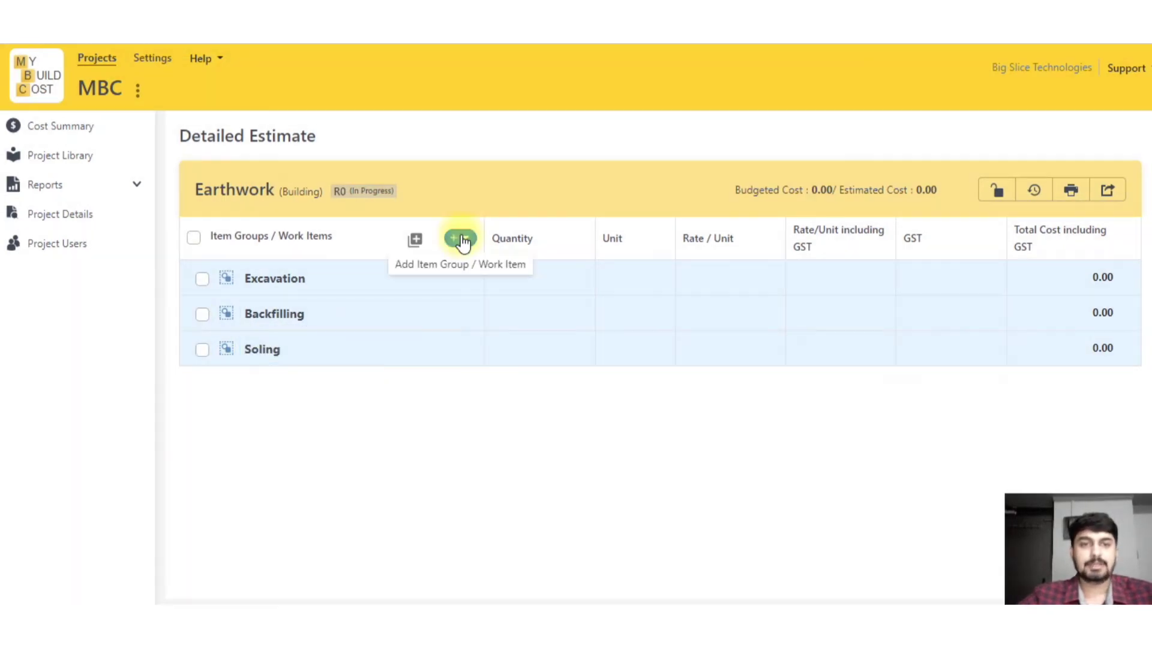
- Add an item group named Anti termite to the Earthwork estimate
click(460, 238)
click(474, 271)
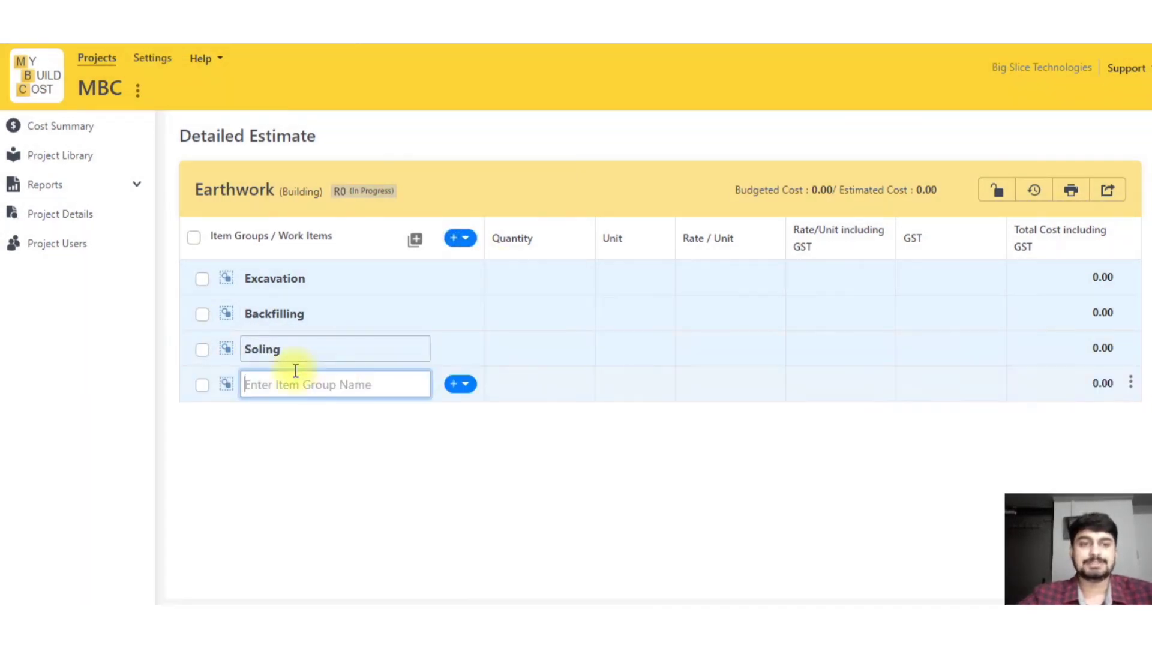
text(Ant)
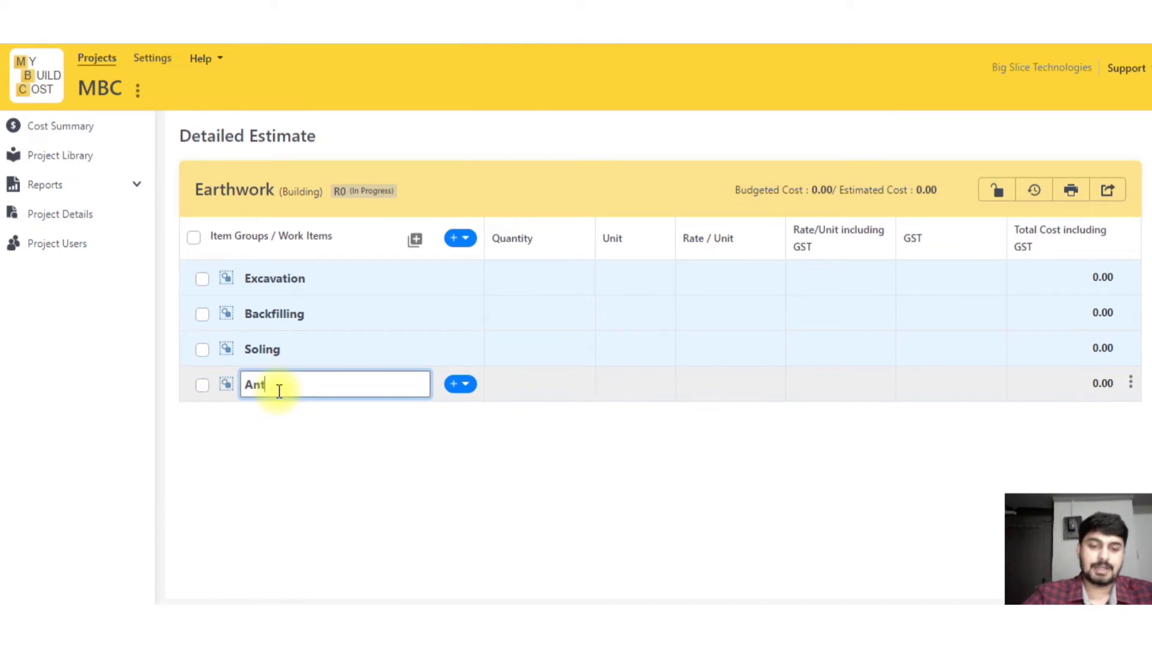
text(i termite)
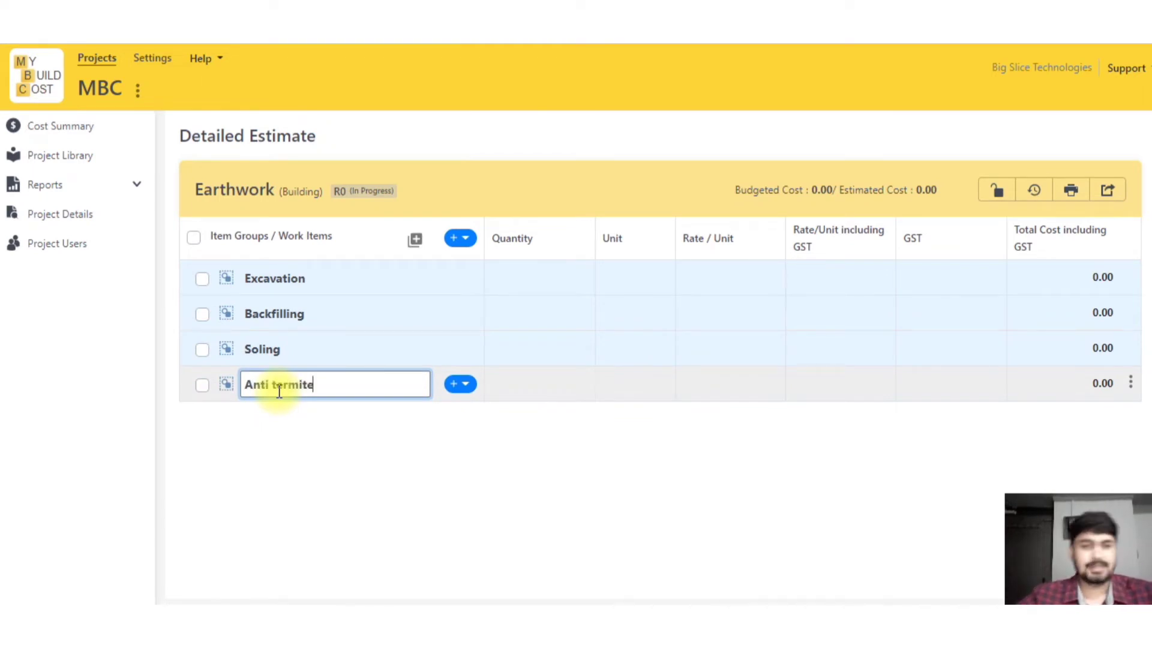
click(304, 455)
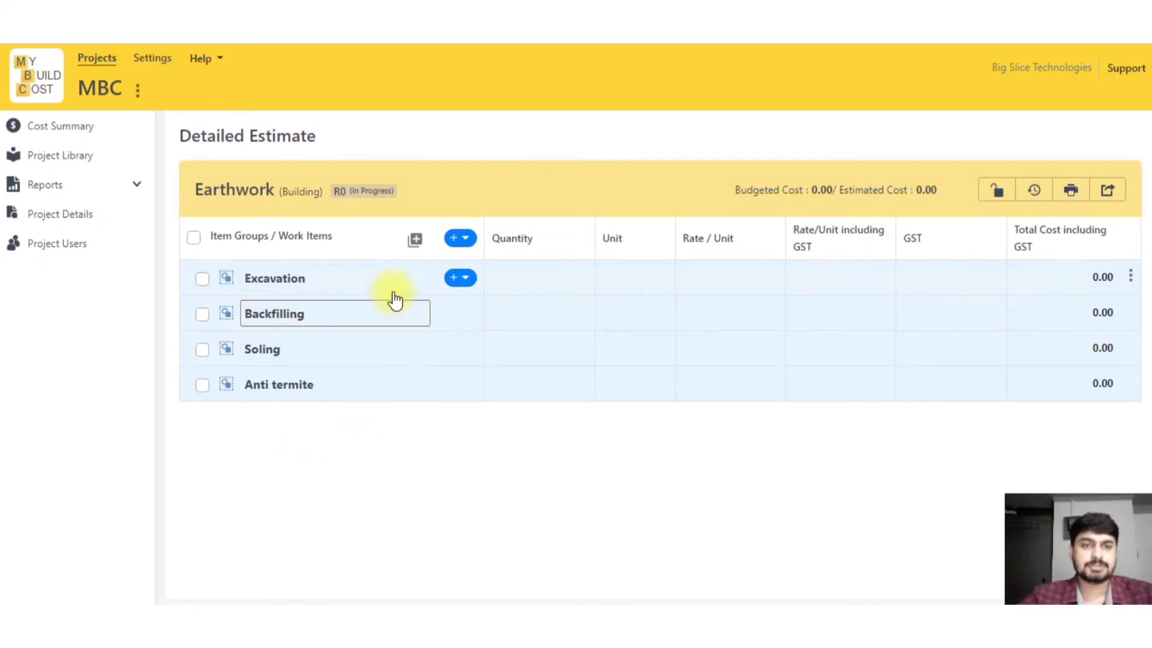
- Start adding a work item to the Excavation item group and choose MY BUILD COST Lib as its cost library
click(261, 278)
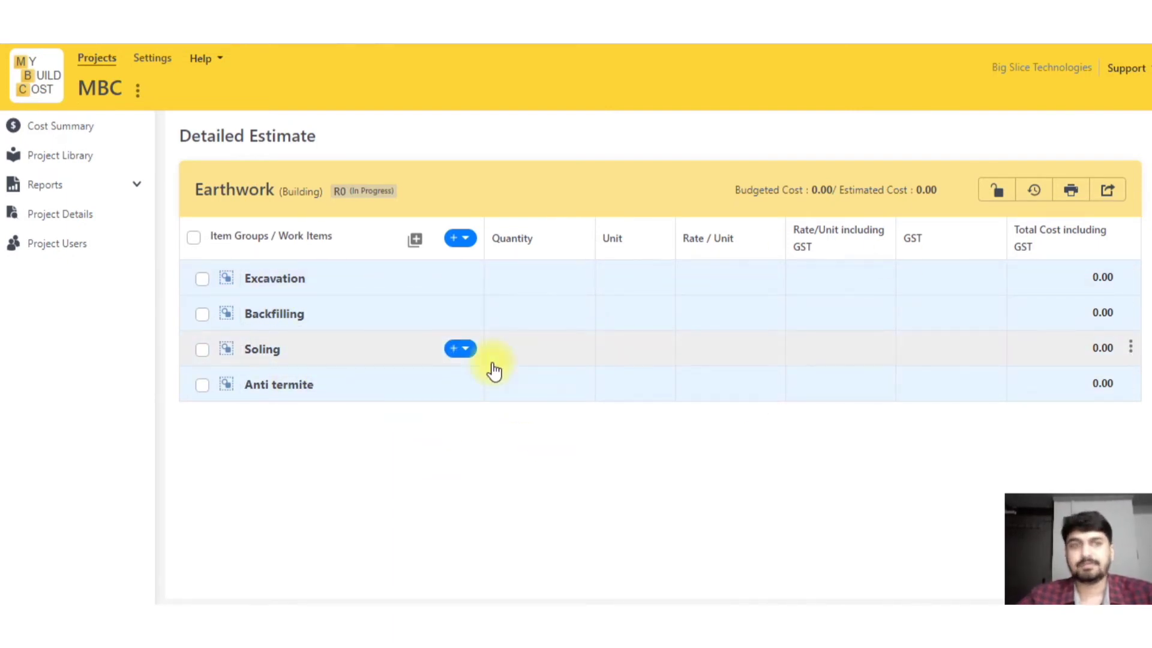
click(283, 278)
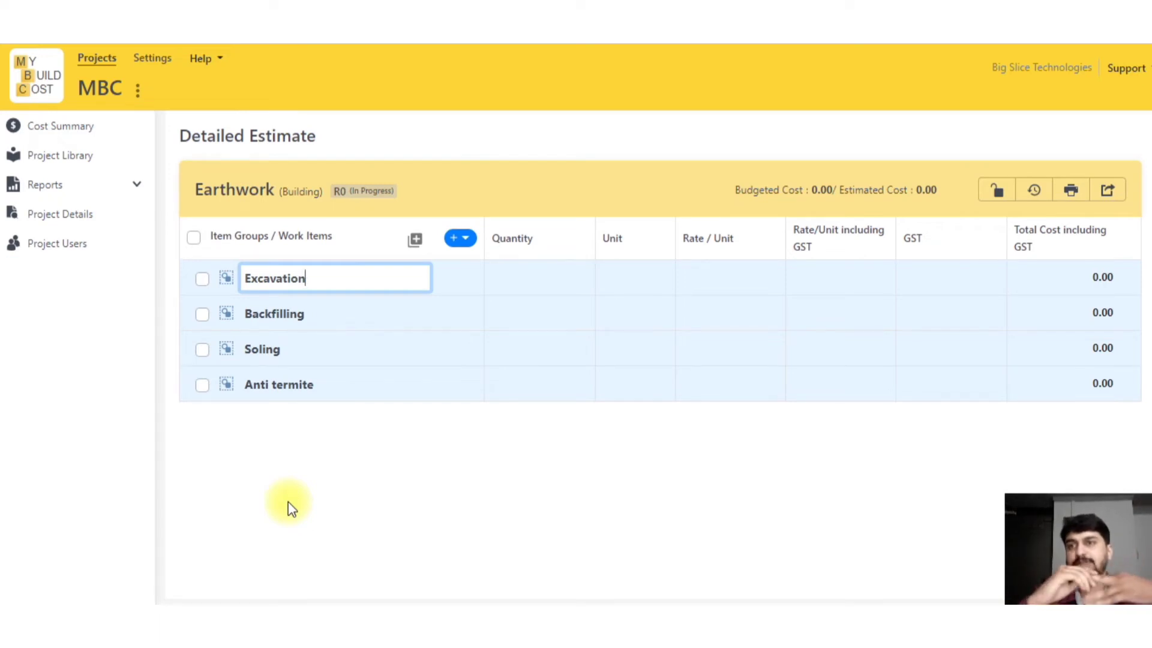
mouse_move(457, 283)
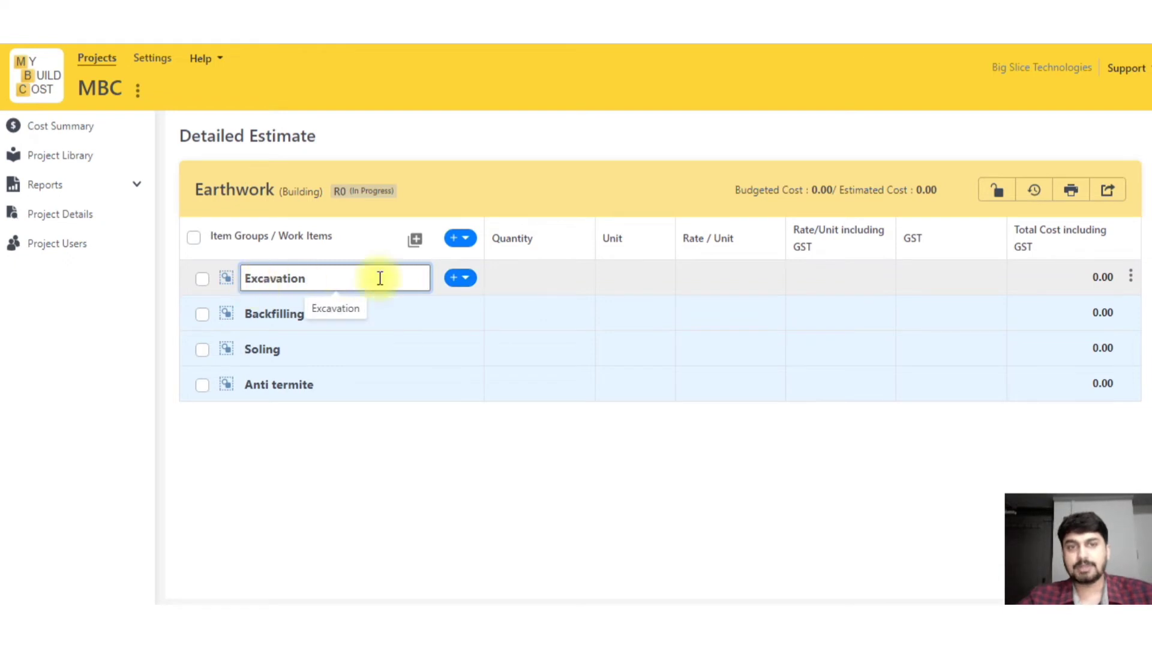
click(461, 279)
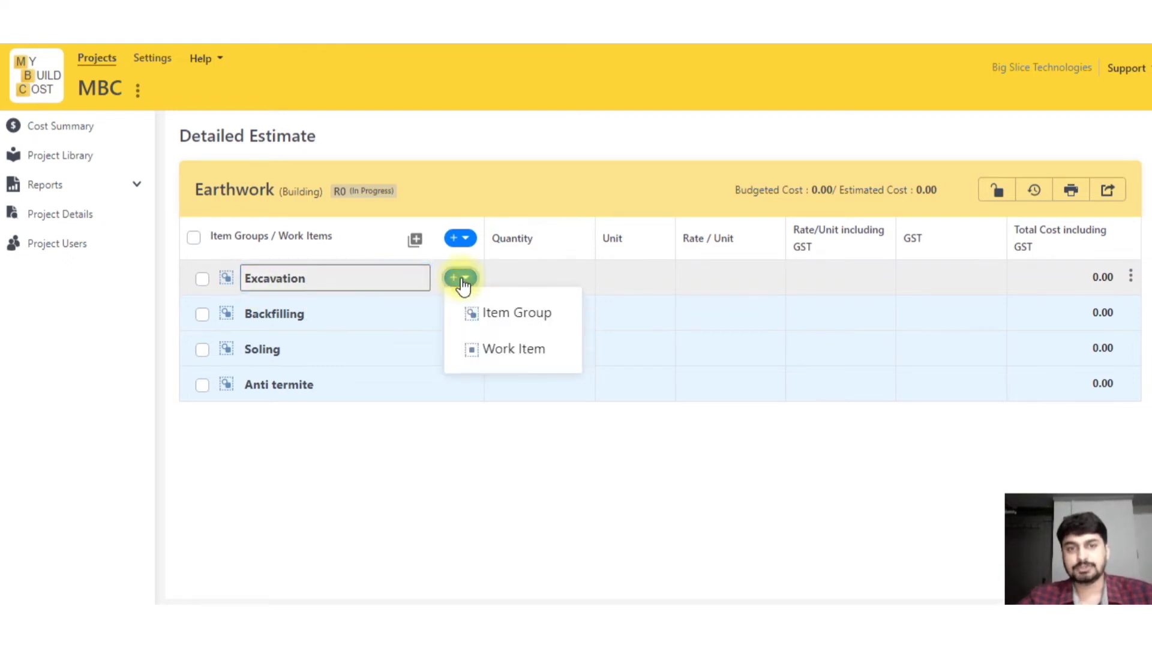
click(500, 359)
click(185, 218)
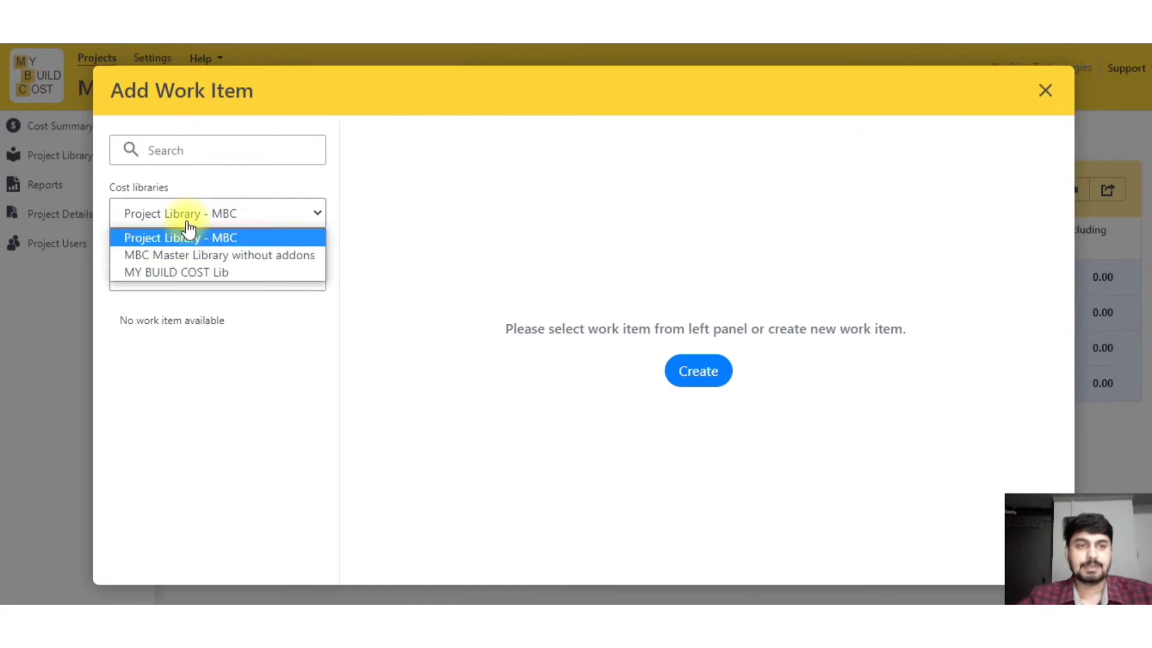
click(175, 271)
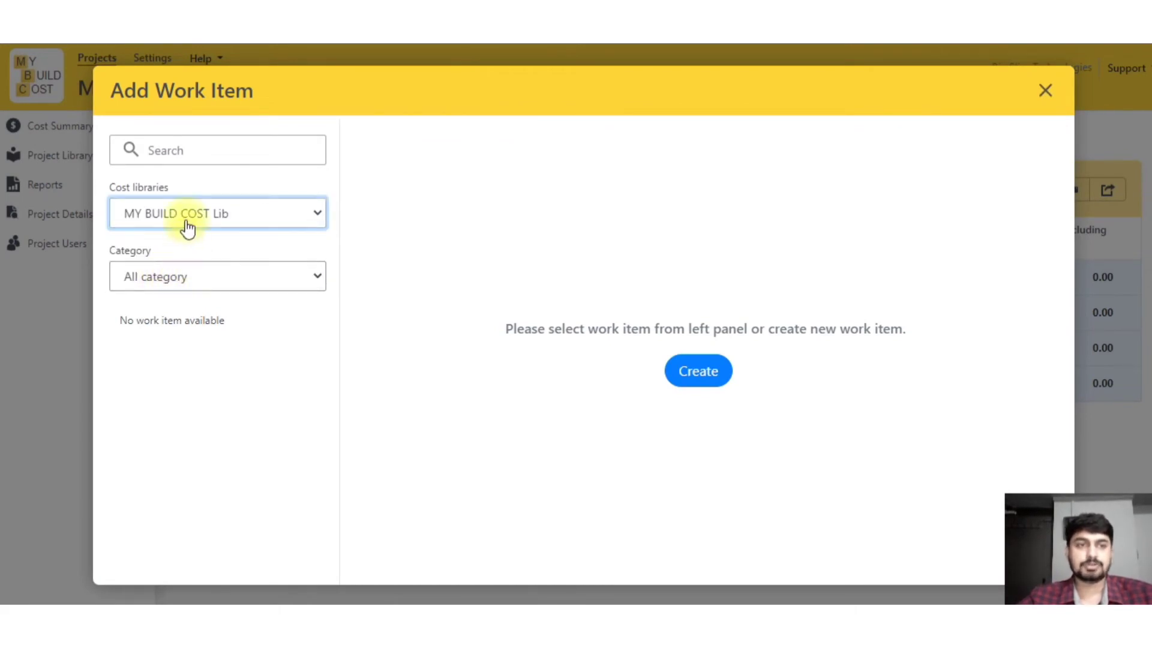
- Add the volumetric-measurement work item for machine excavation in soft soil/murum, from category Excavation, sub category In soil/murum - By Machinery
click(168, 279)
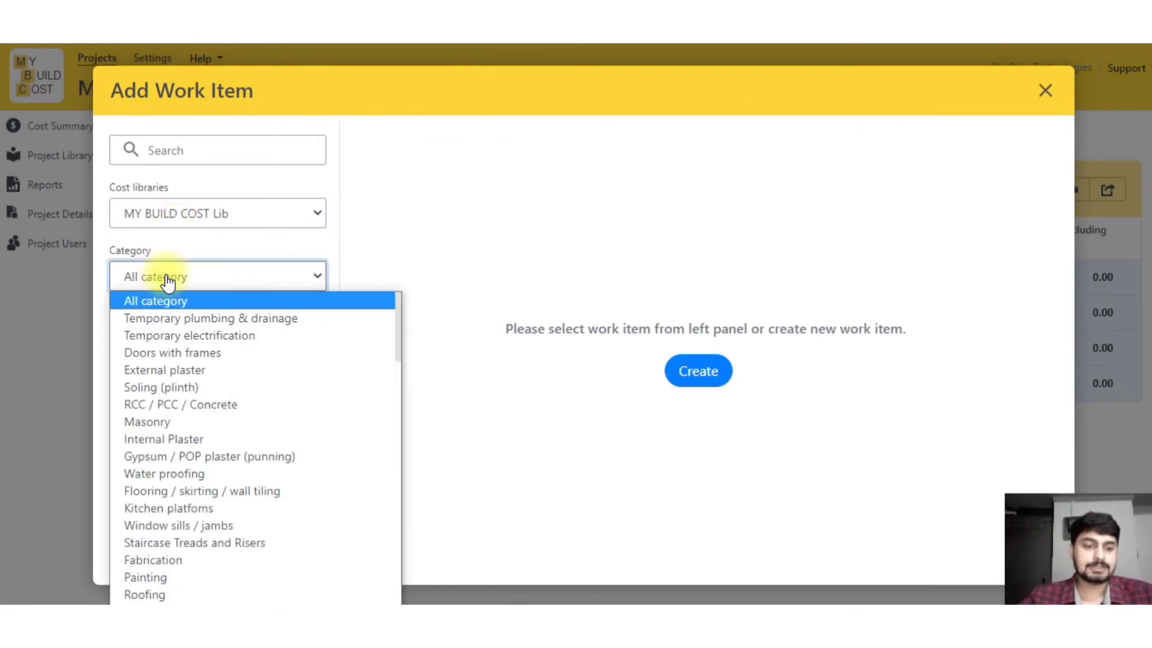
text(exc)
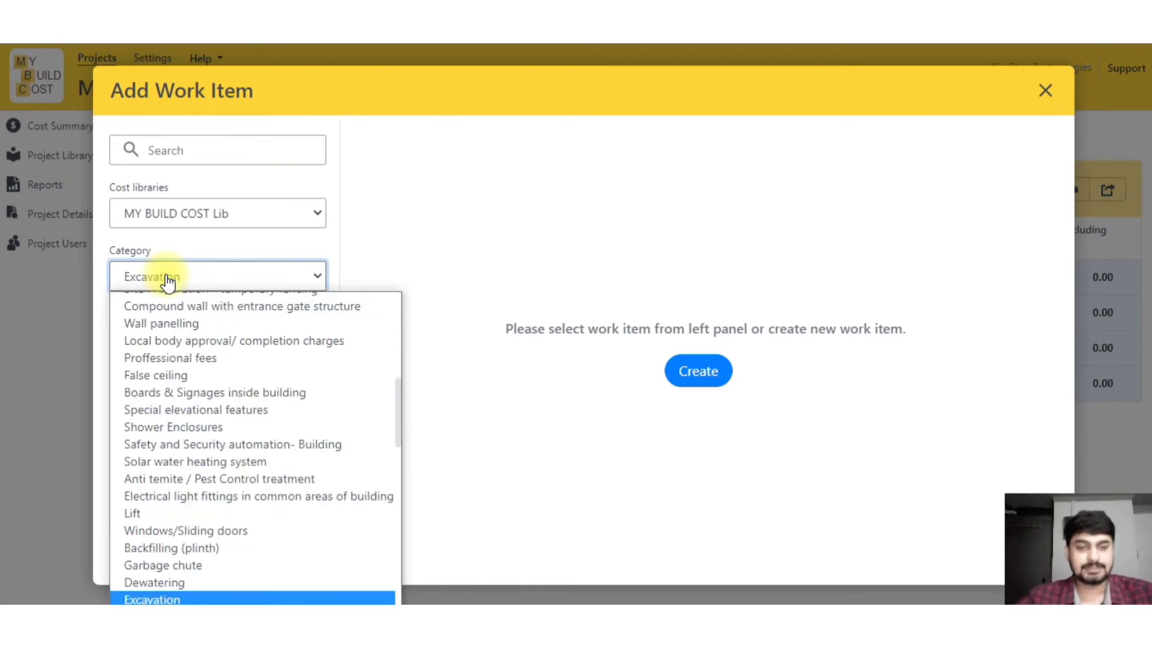
key(Return)
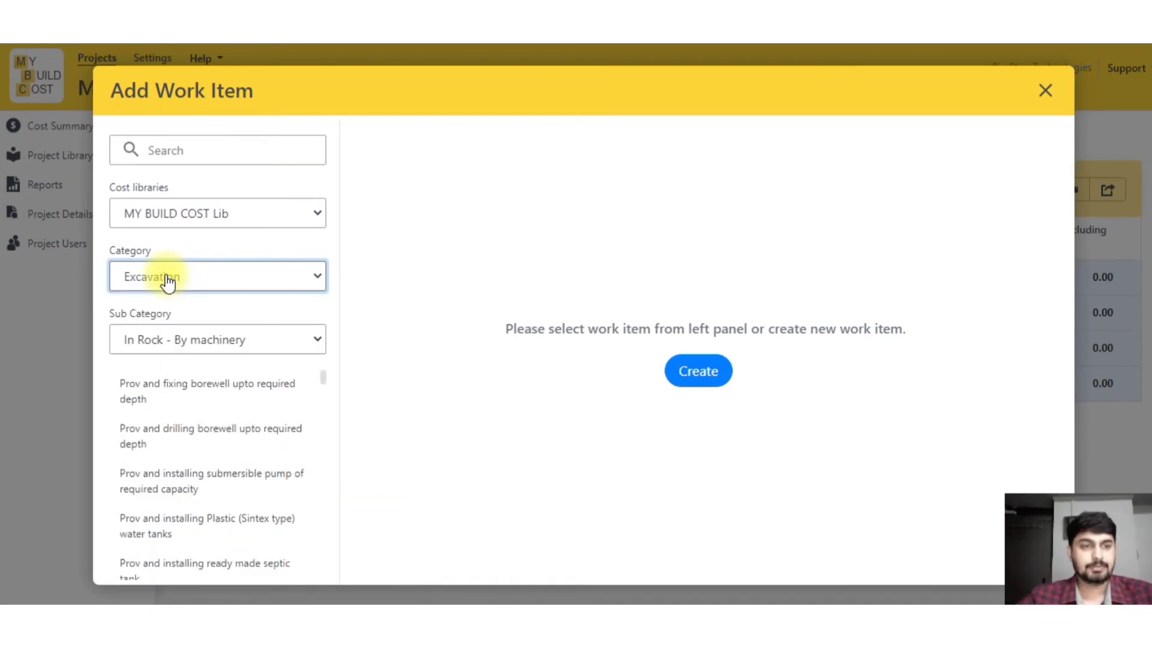
click(174, 339)
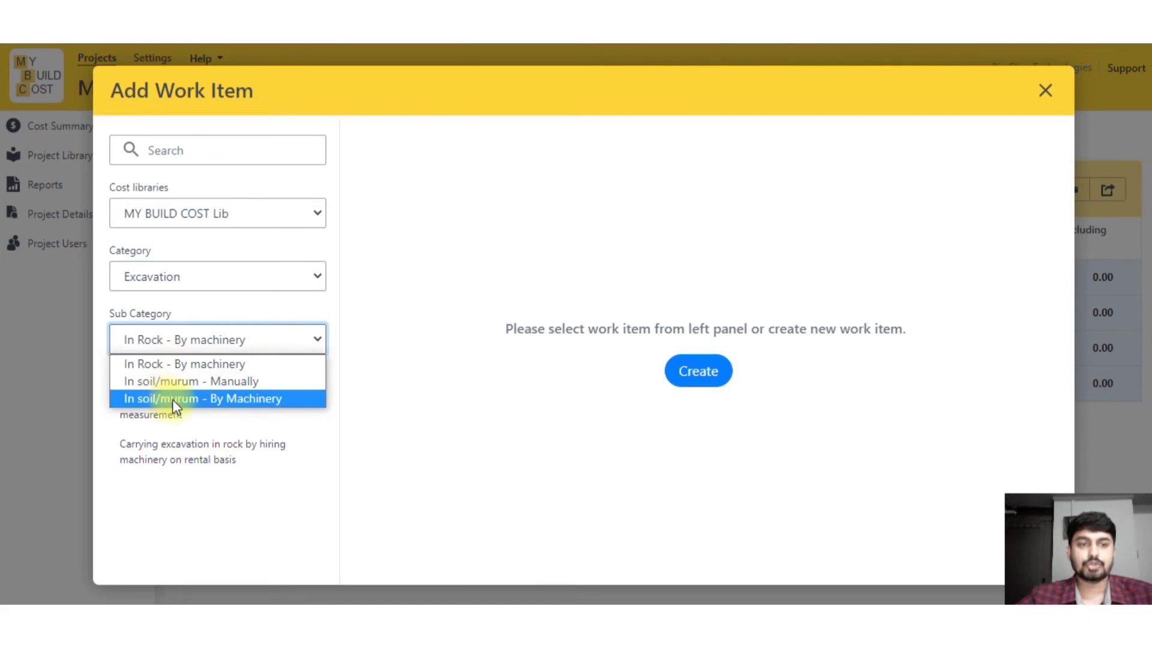
click(217, 400)
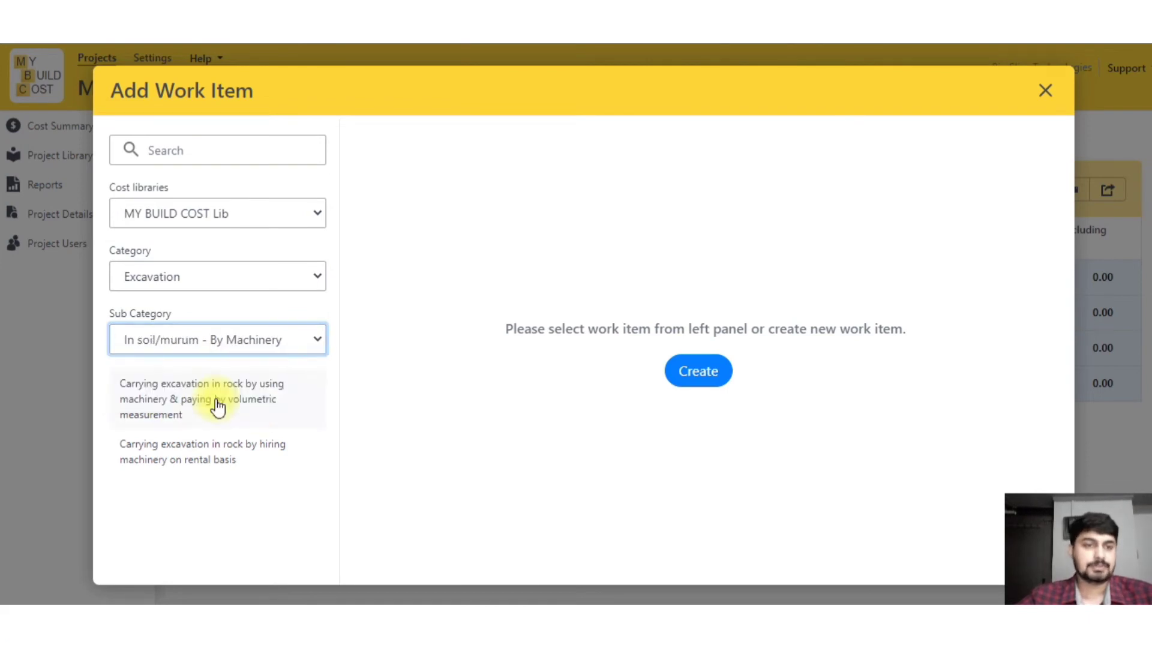
click(147, 407)
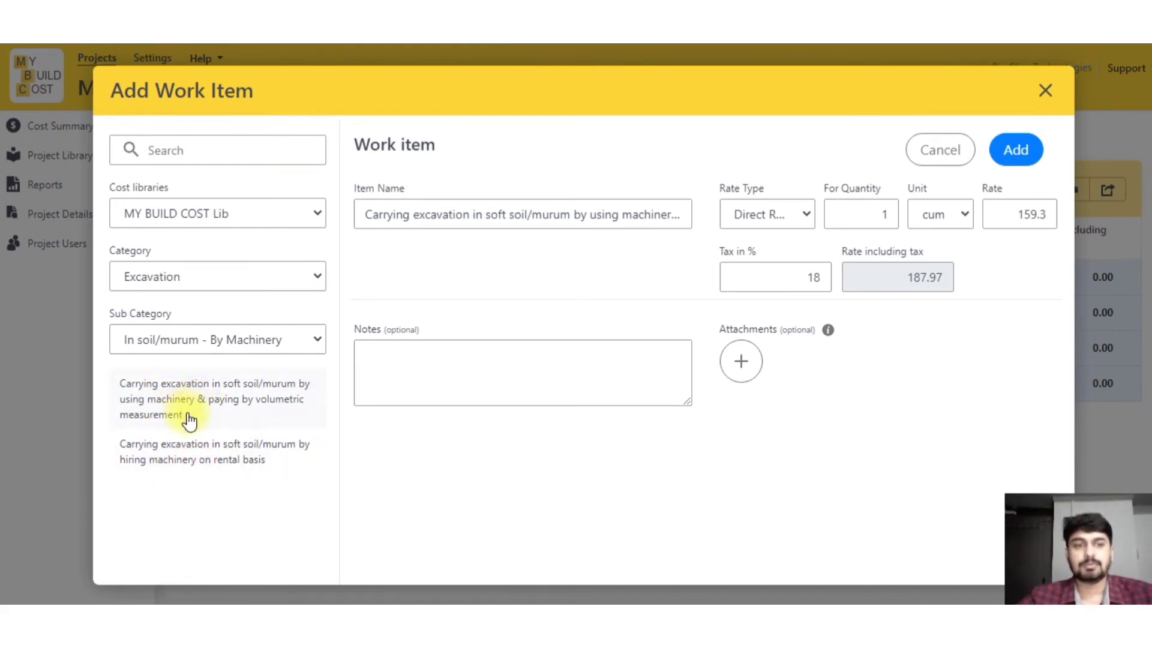
click(1016, 150)
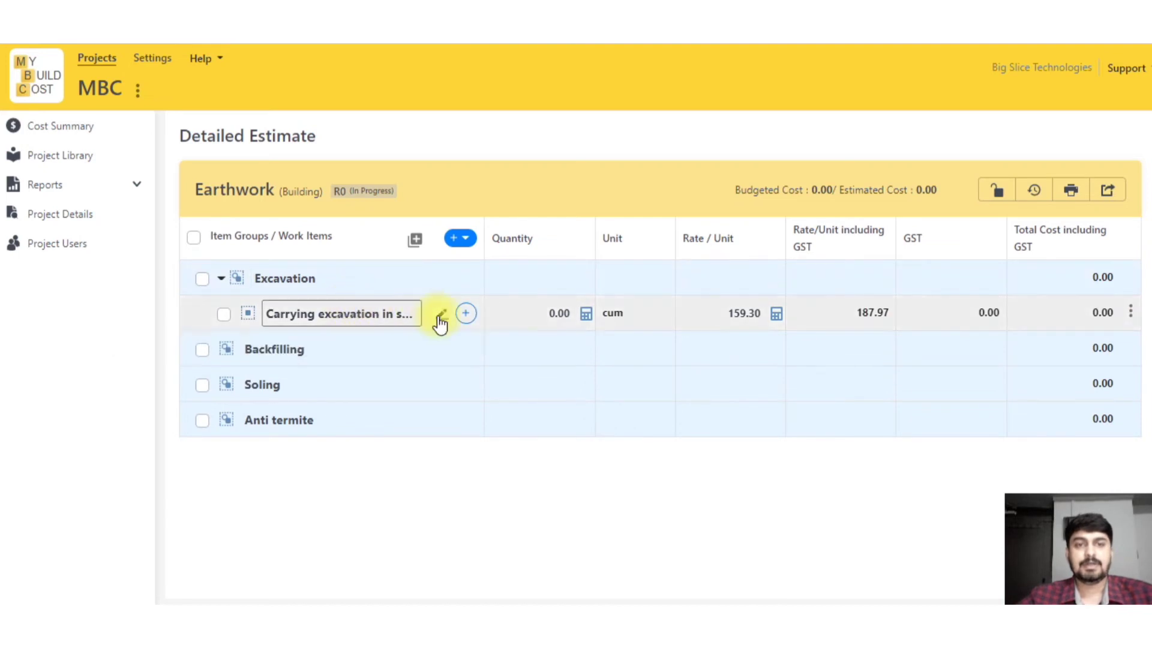
- Add to Excavation the volumetric-measurement work item for machine excavation in rock, from category Excavation, sub category In Rock - By machinery
click(460, 279)
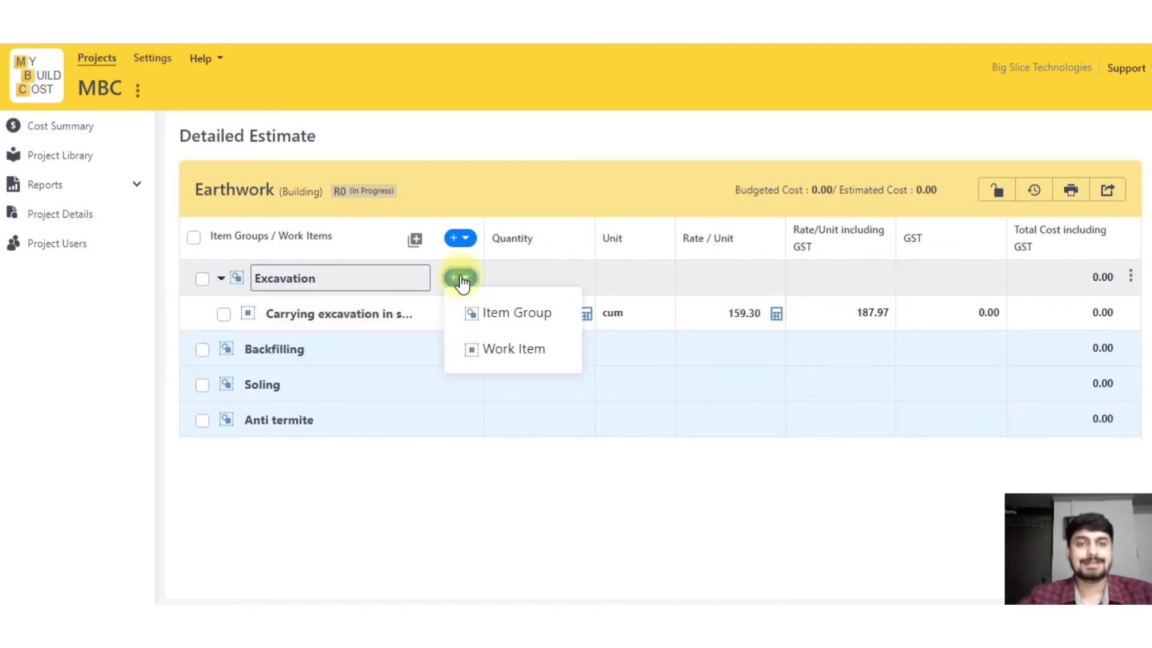
click(498, 354)
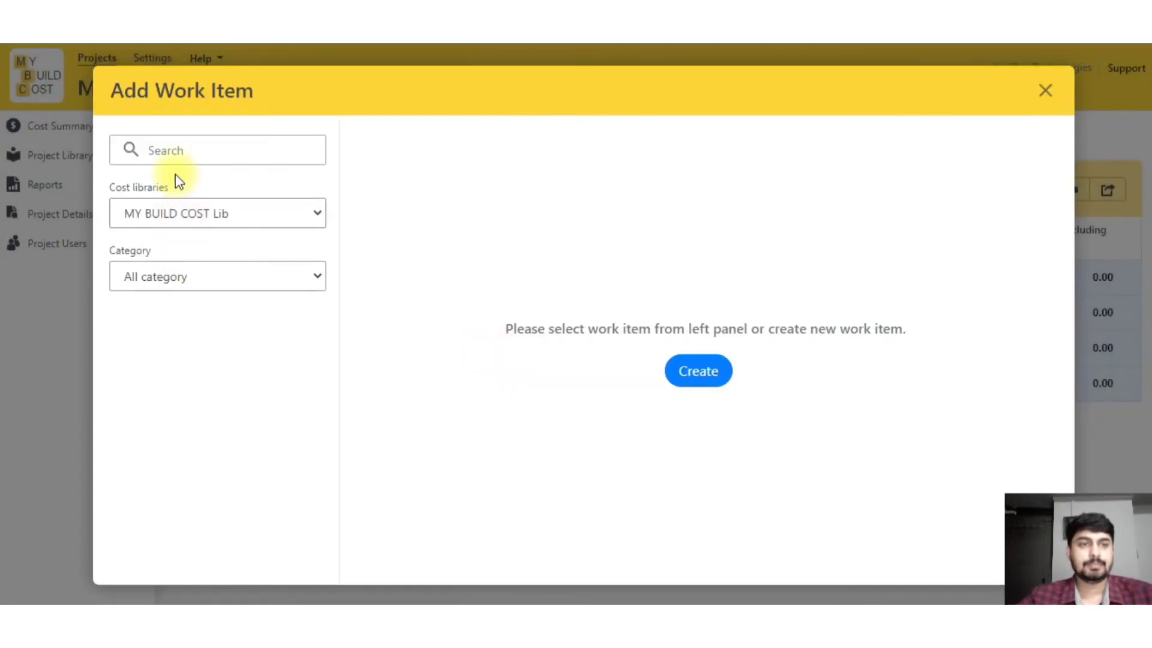
click(158, 277)
key(e)
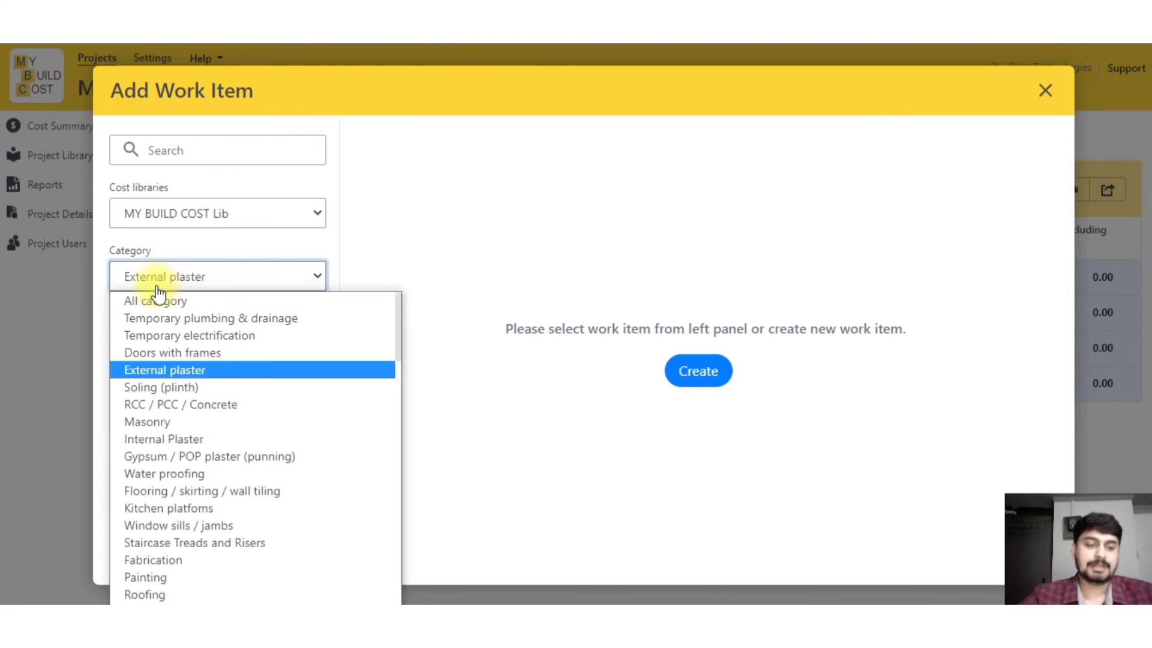
key(x)
key(c)
key(Return)
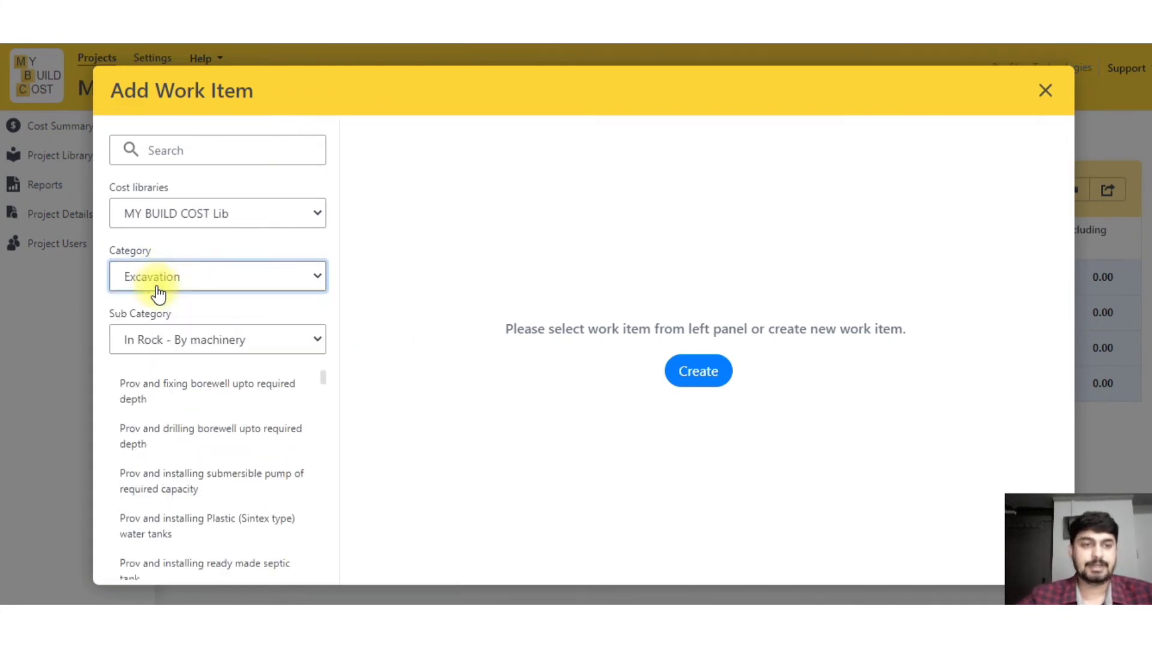
click(202, 342)
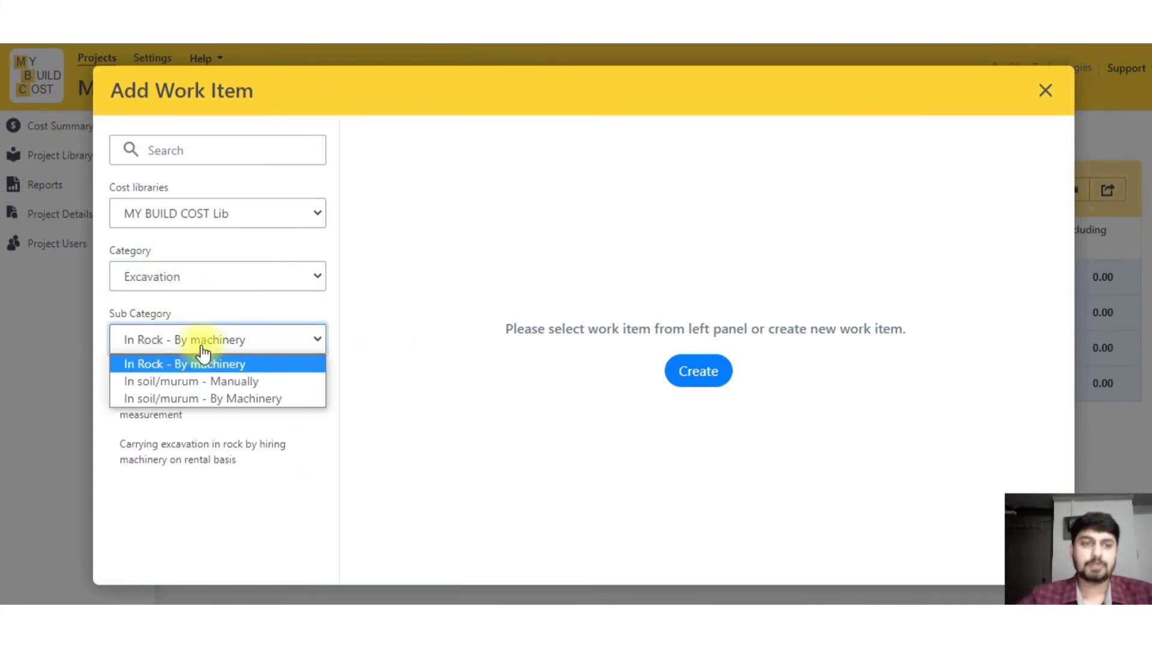
click(189, 363)
click(189, 413)
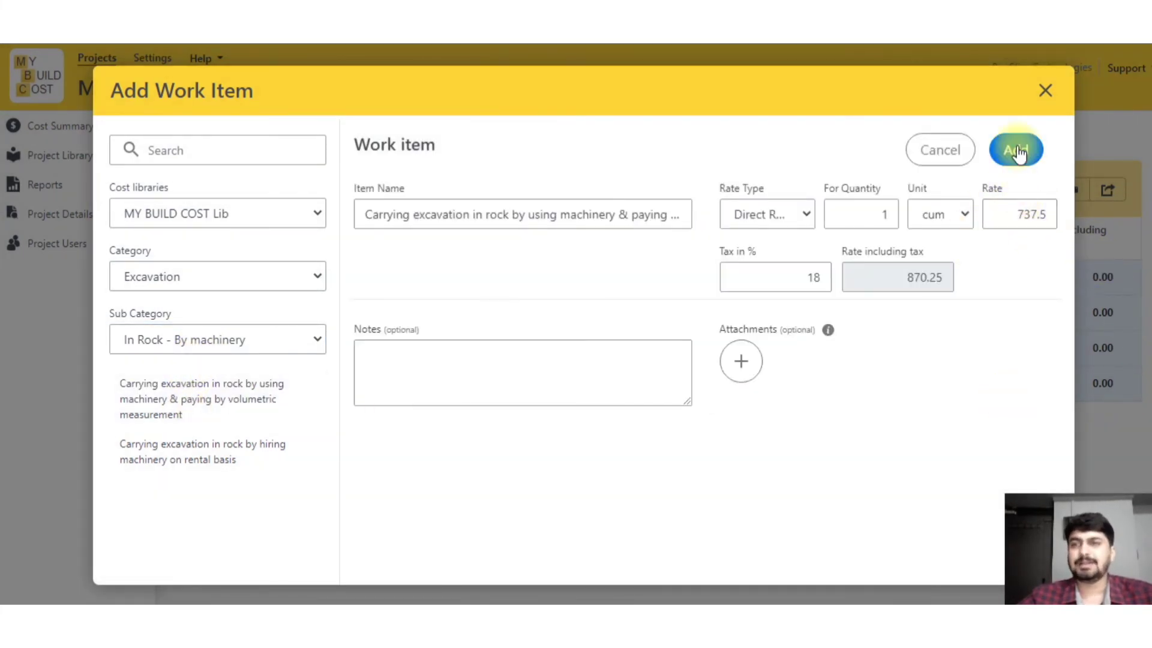
click(1016, 150)
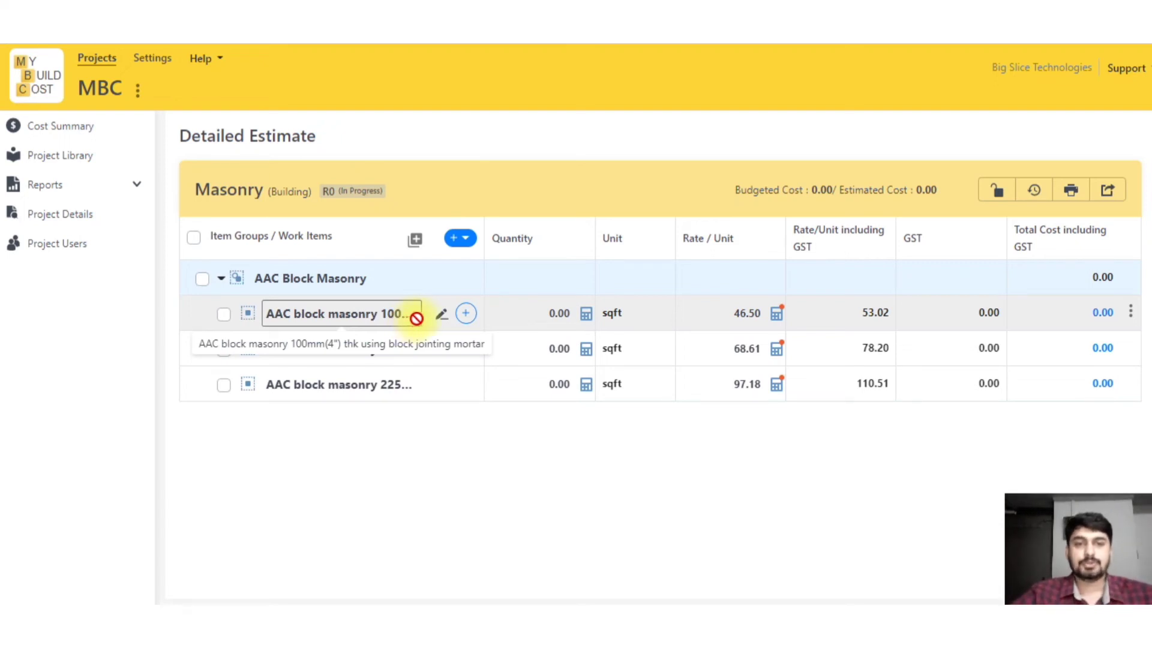
- Add sub levels named 1st Floor and 2nd Floor under the 100mm AAC block masonry work item in the Masonry estimate
click(466, 314)
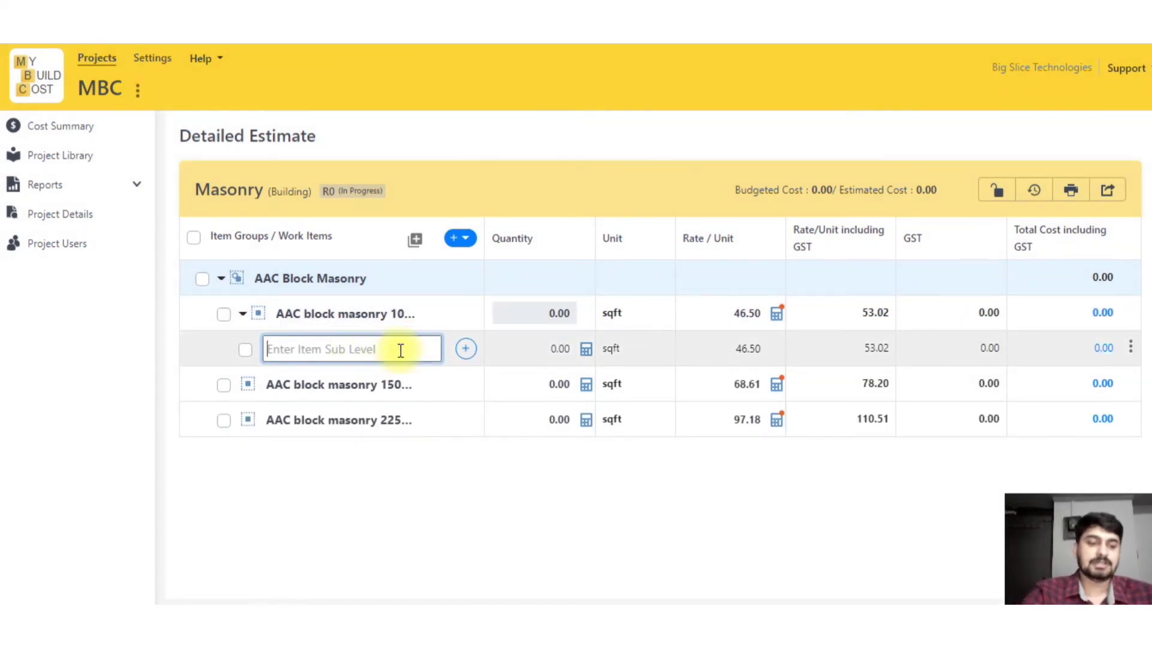
text(1st Floor)
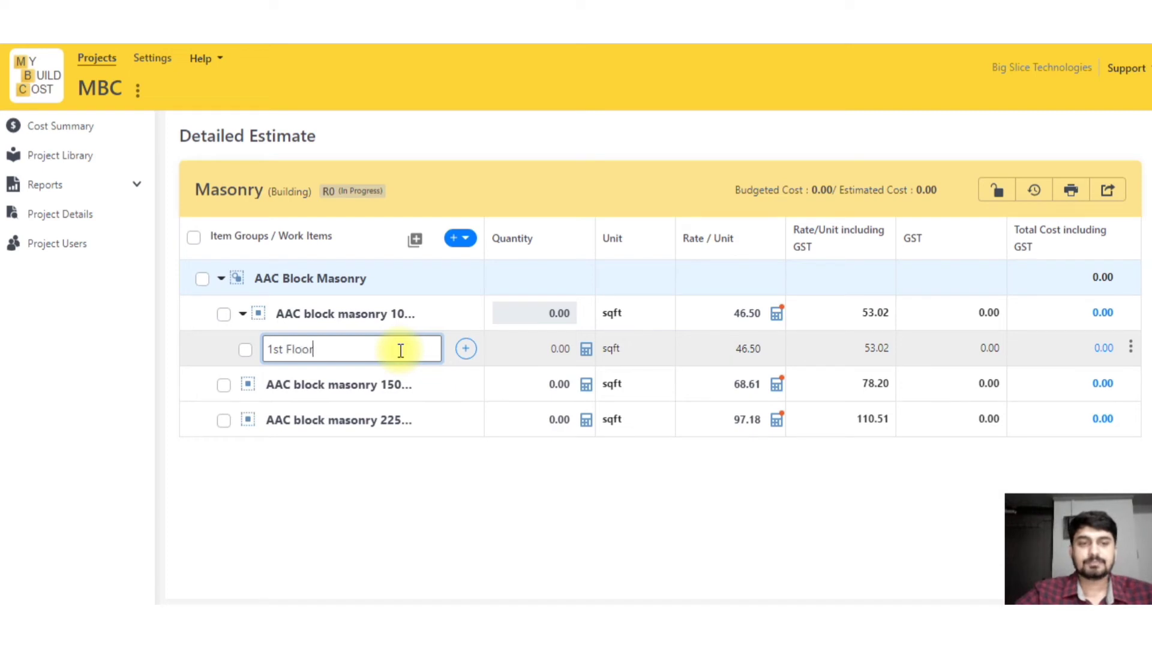
click(162, 450)
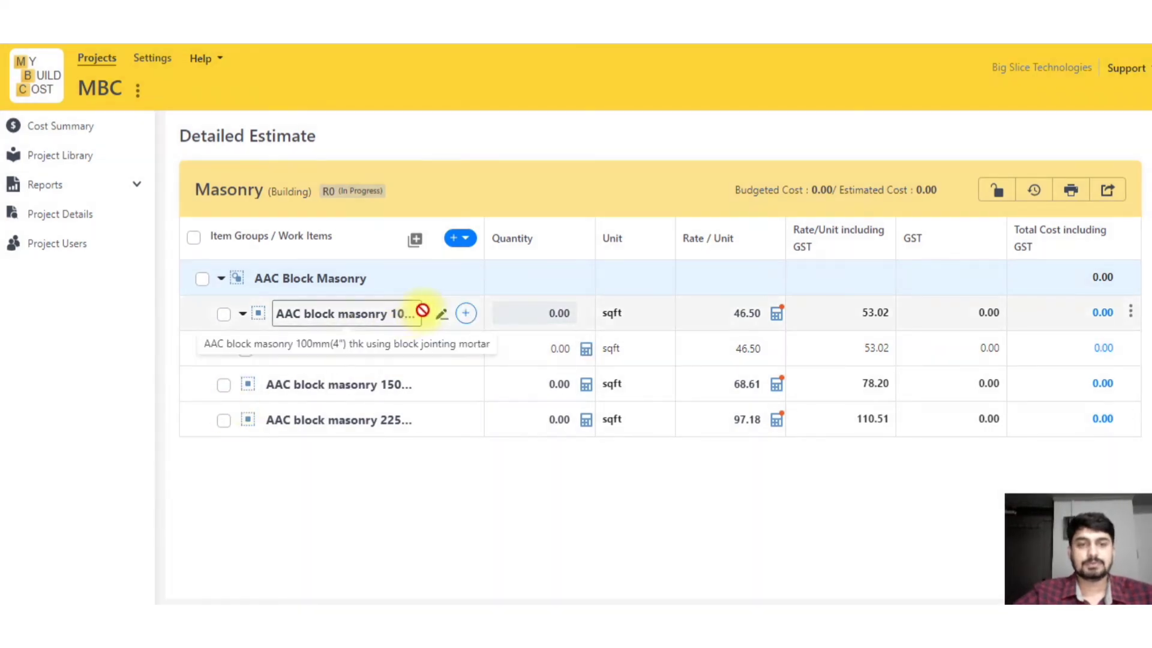
click(466, 314)
click(302, 385)
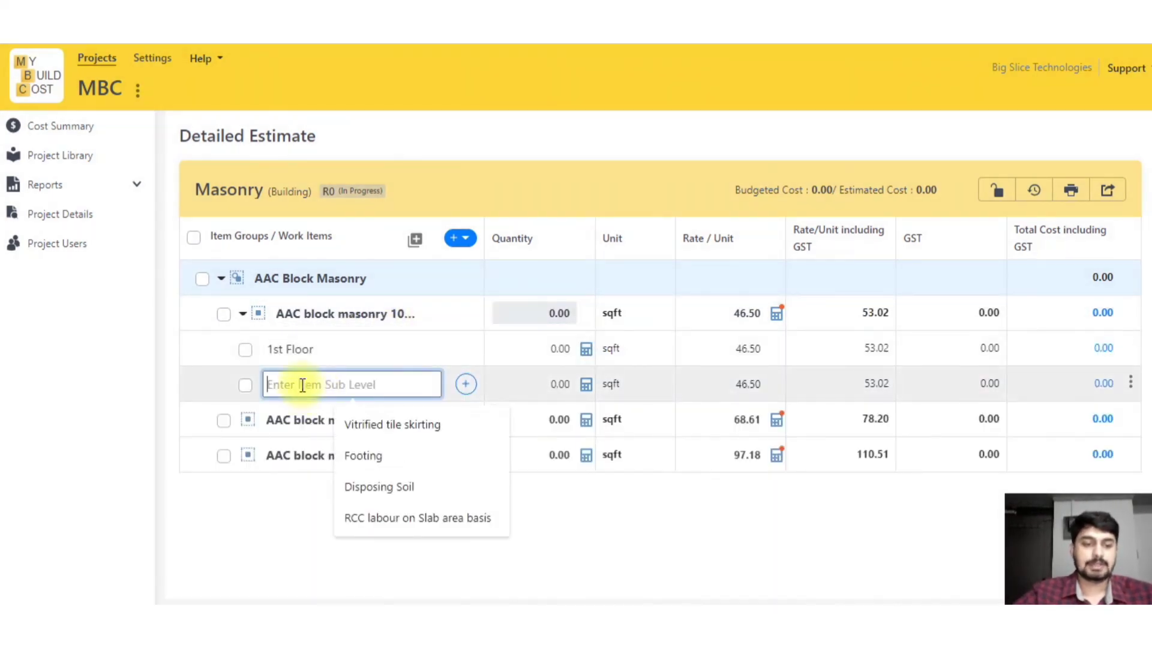
text(2)
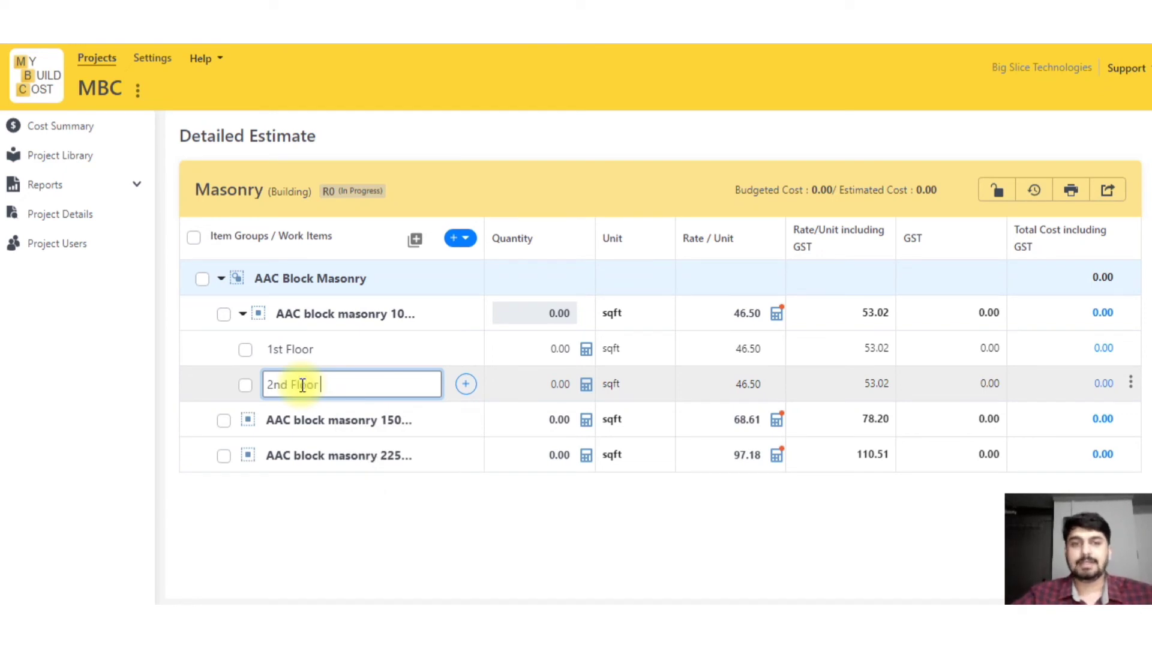
text(nd Floor)
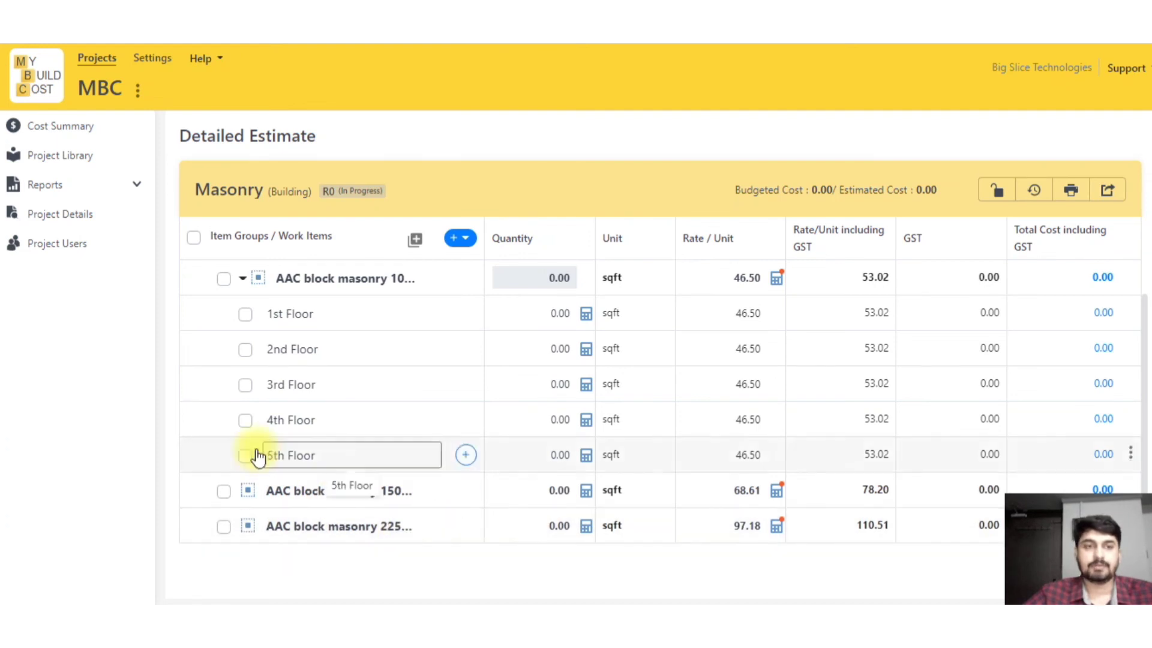
- Copy the 1st to 5th Floor sub levels of the 100mm AAC block masonry without quantity and paste them into the AAC block masonry 150 item
click(246, 314)
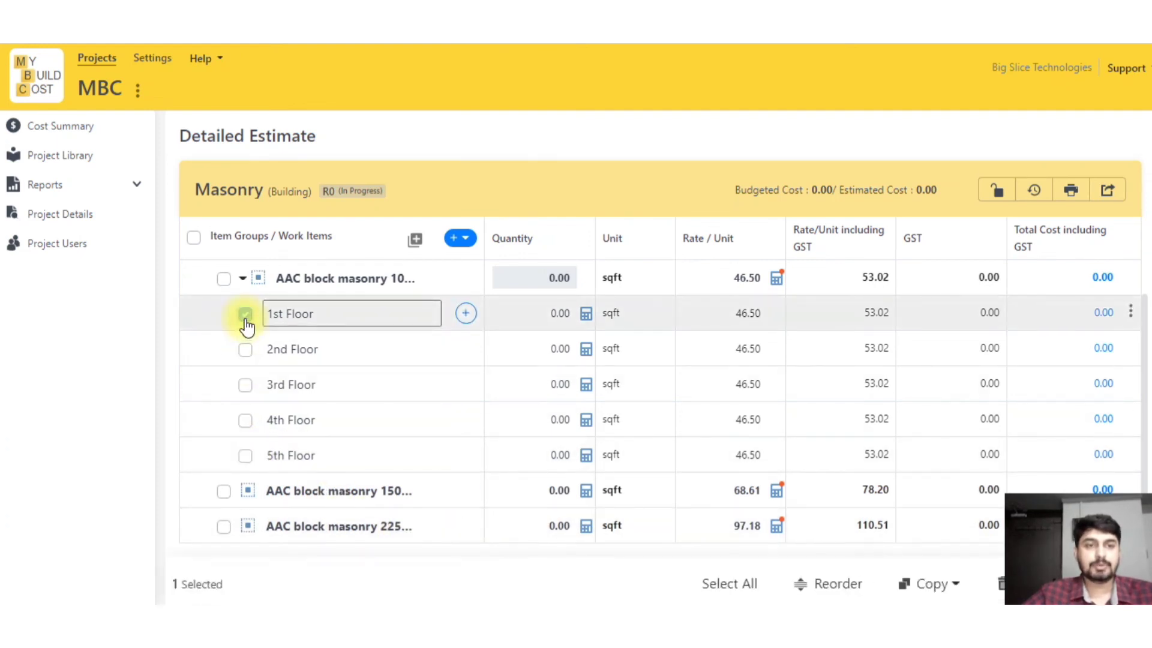
click(246, 353)
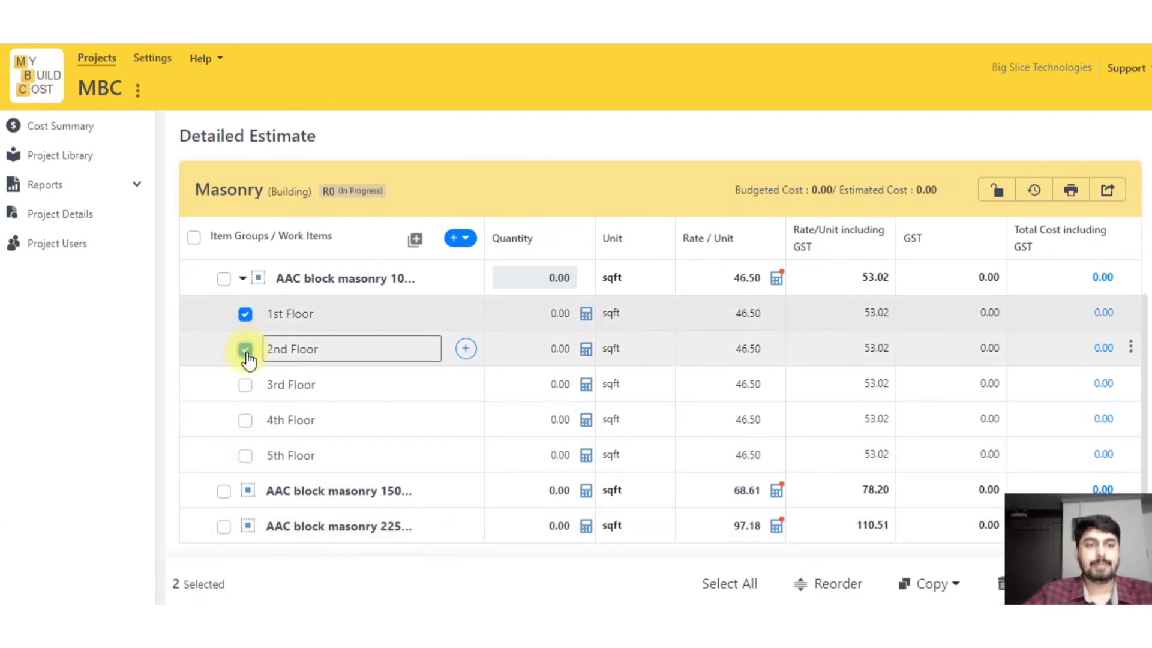
click(245, 386)
click(245, 421)
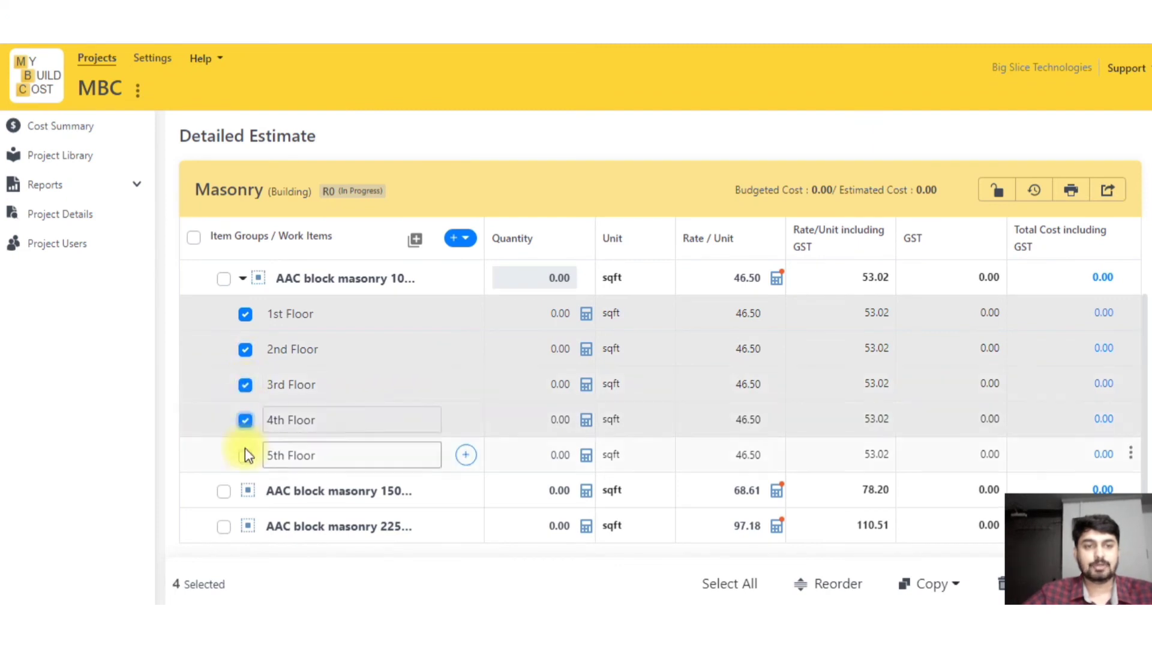
click(245, 455)
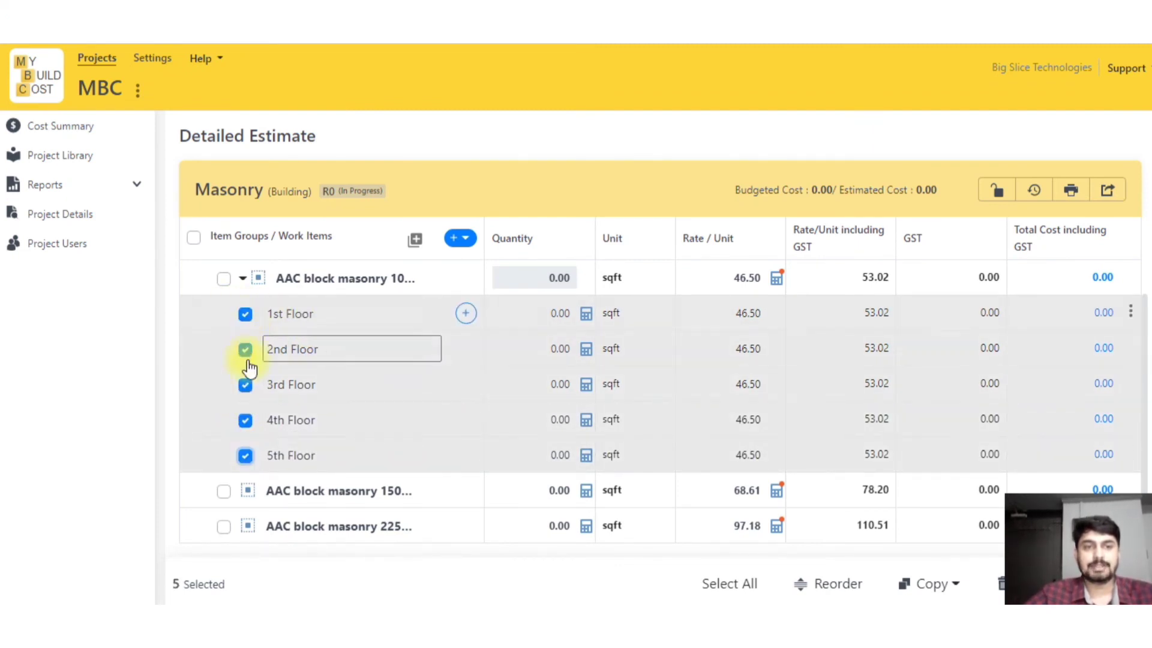
click(932, 591)
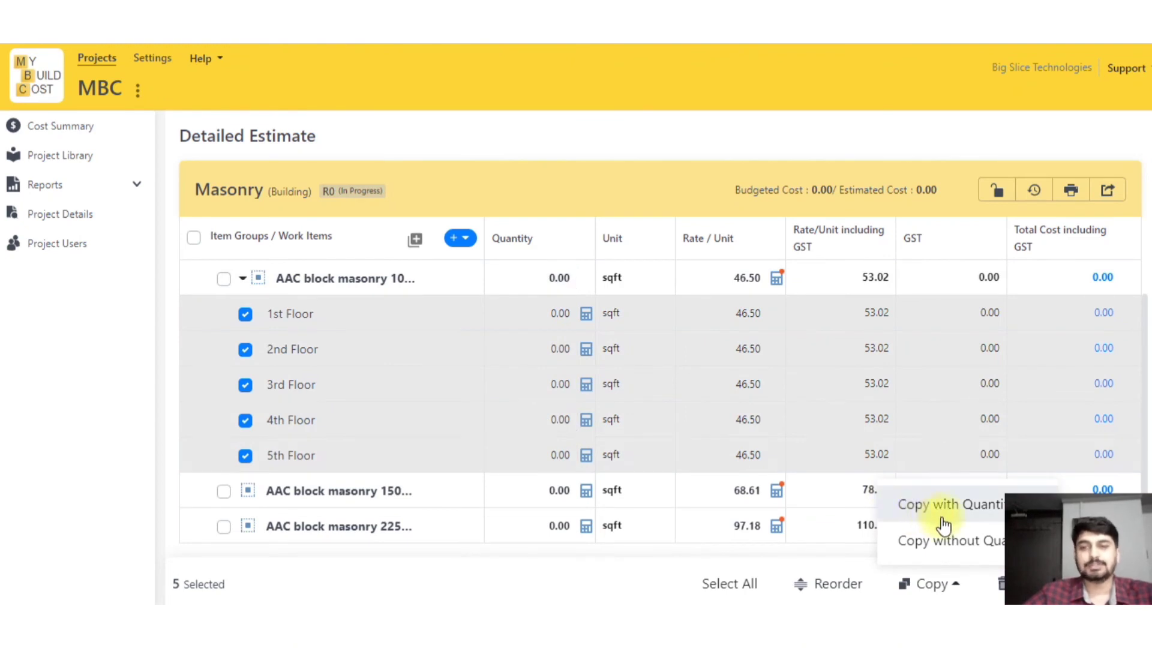
click(934, 553)
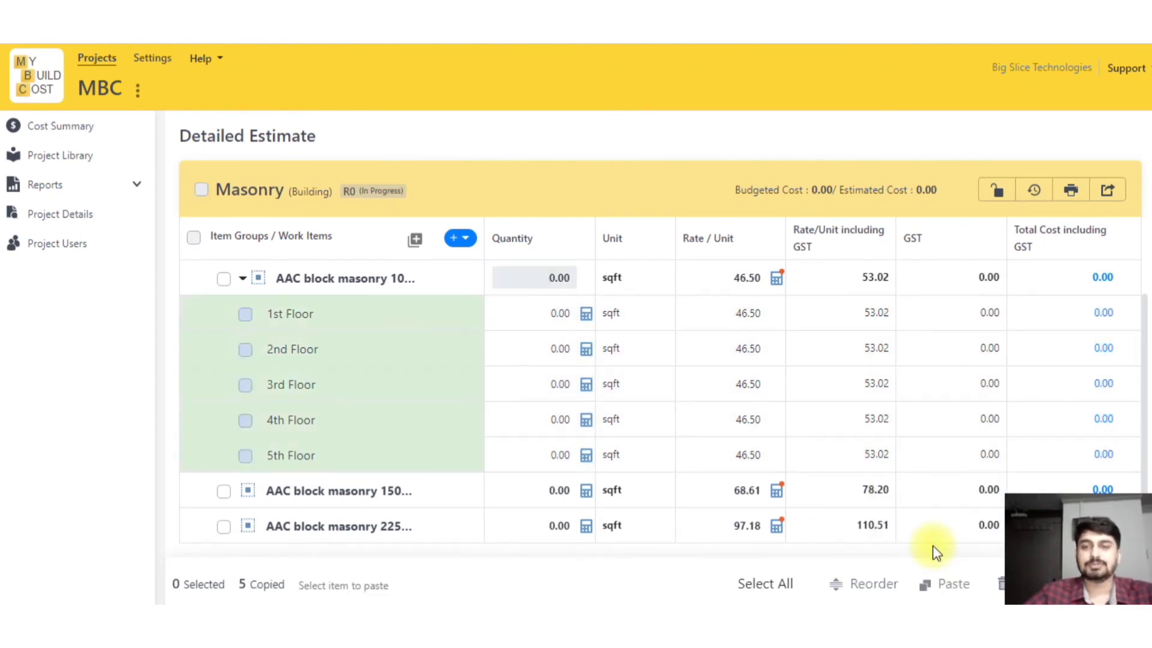
click(223, 491)
click(947, 588)
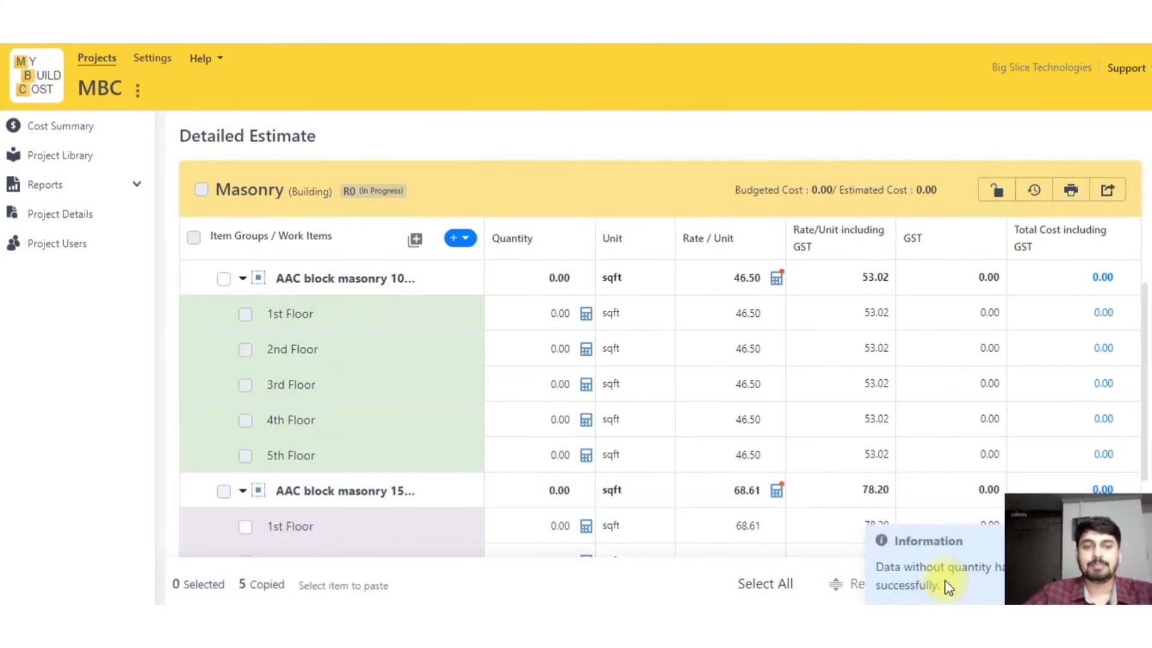
- Paste the copied 1st to 5th Floor sub levels without quantity into the AAC block masonry 225 work item
scroll(488, 431, down, 3)
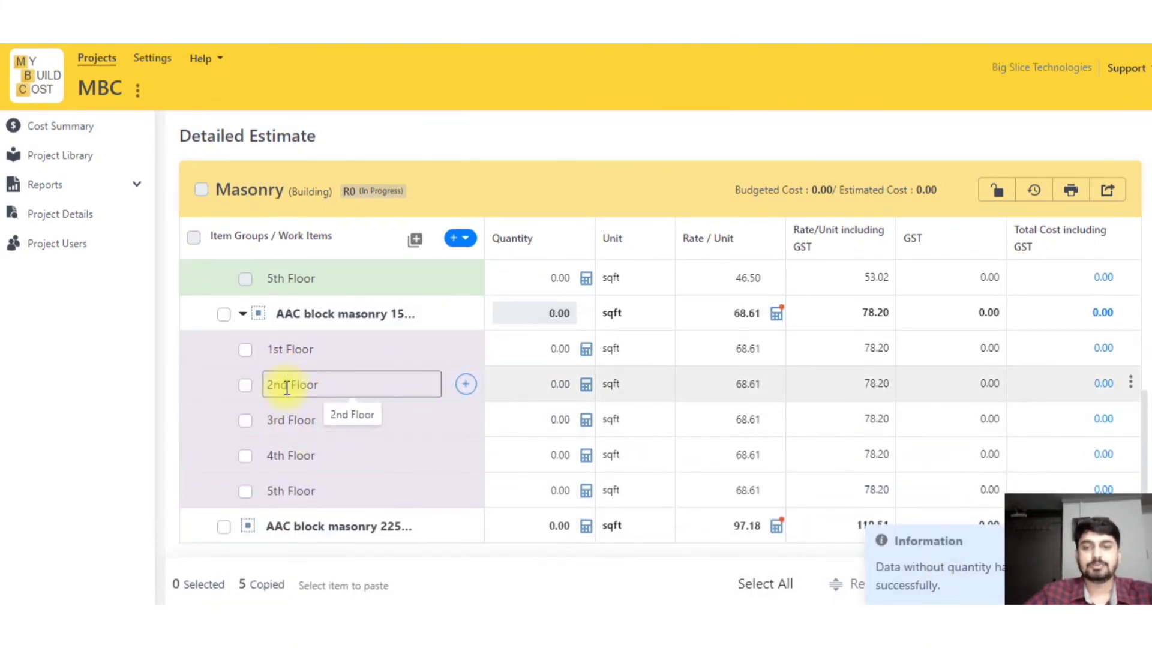
click(224, 527)
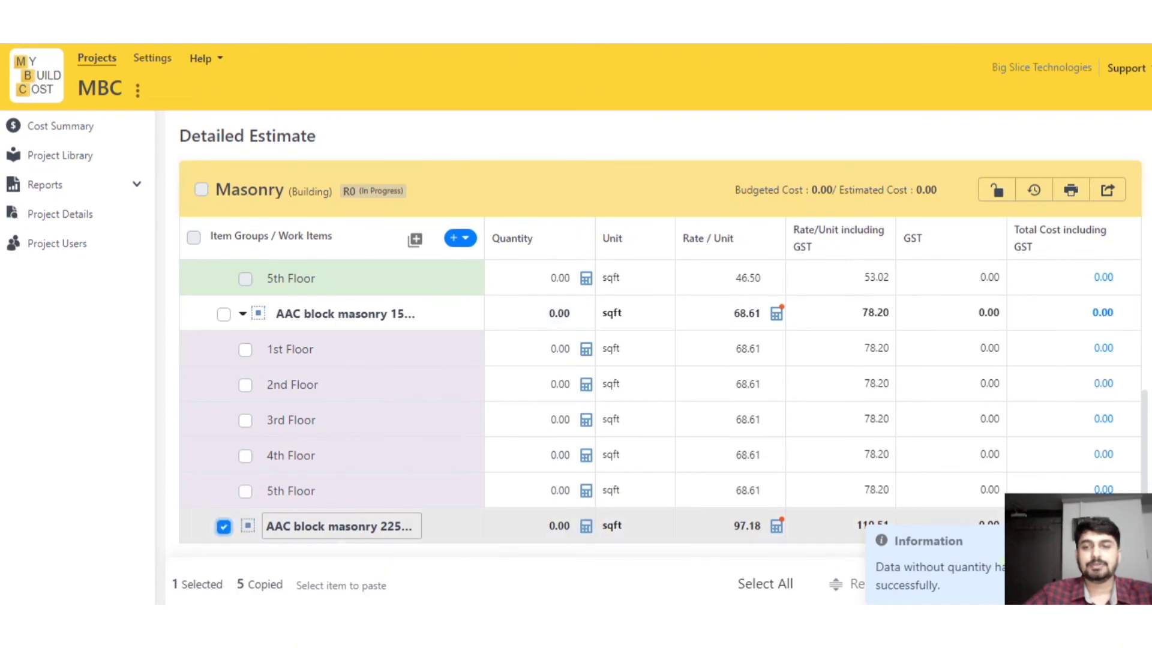
click(943, 590)
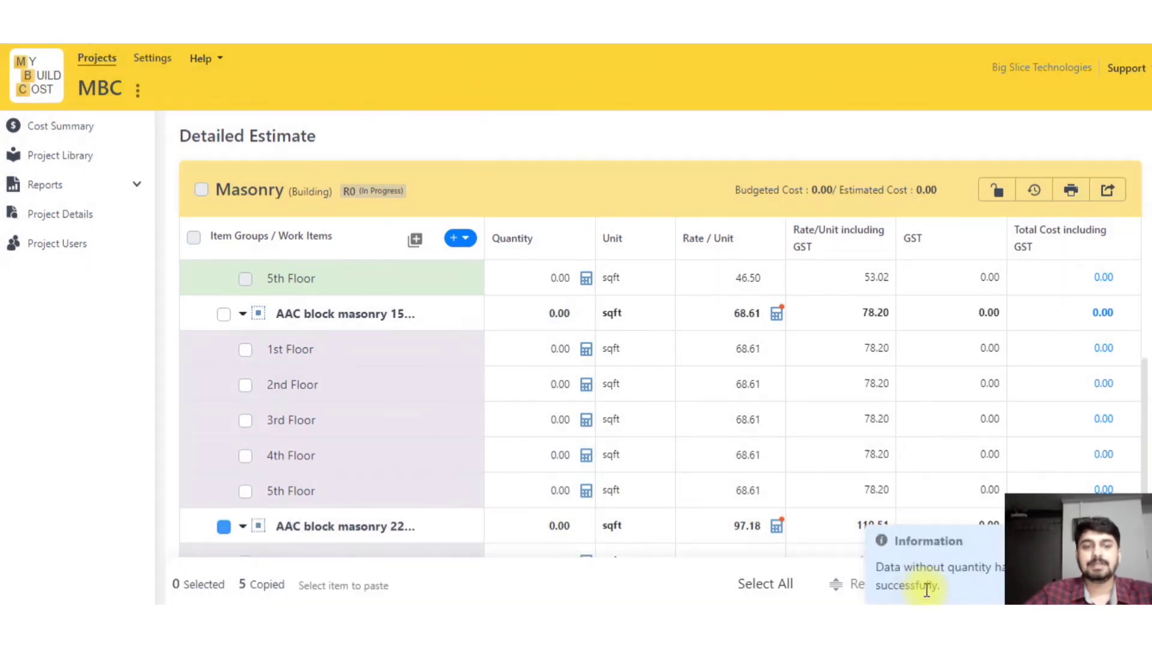
scroll(719, 462, down, 3)
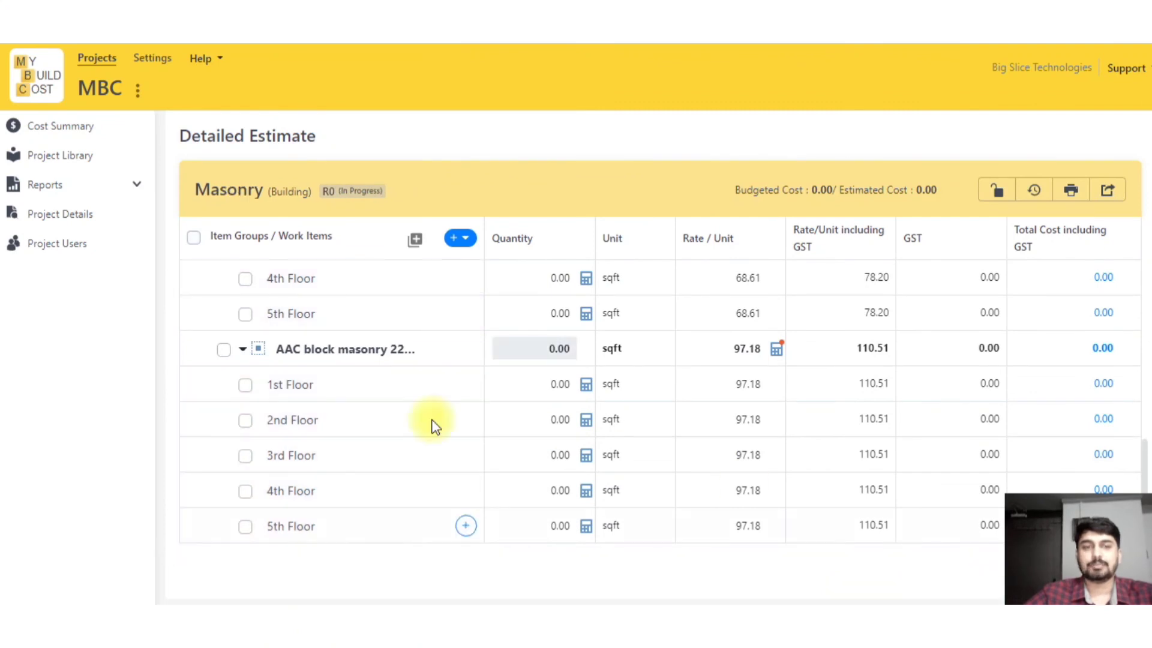
- Collapse the sub levels of all three work items in the AAC Block Masonry group
scroll(420, 399, up, 6)
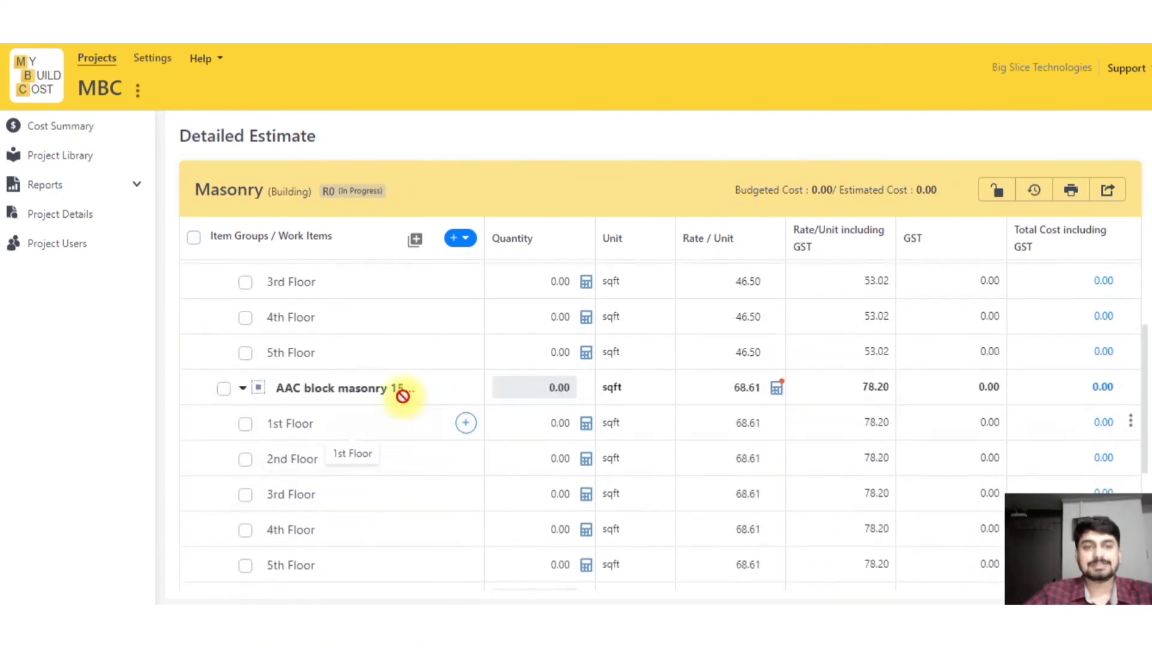
click(243, 314)
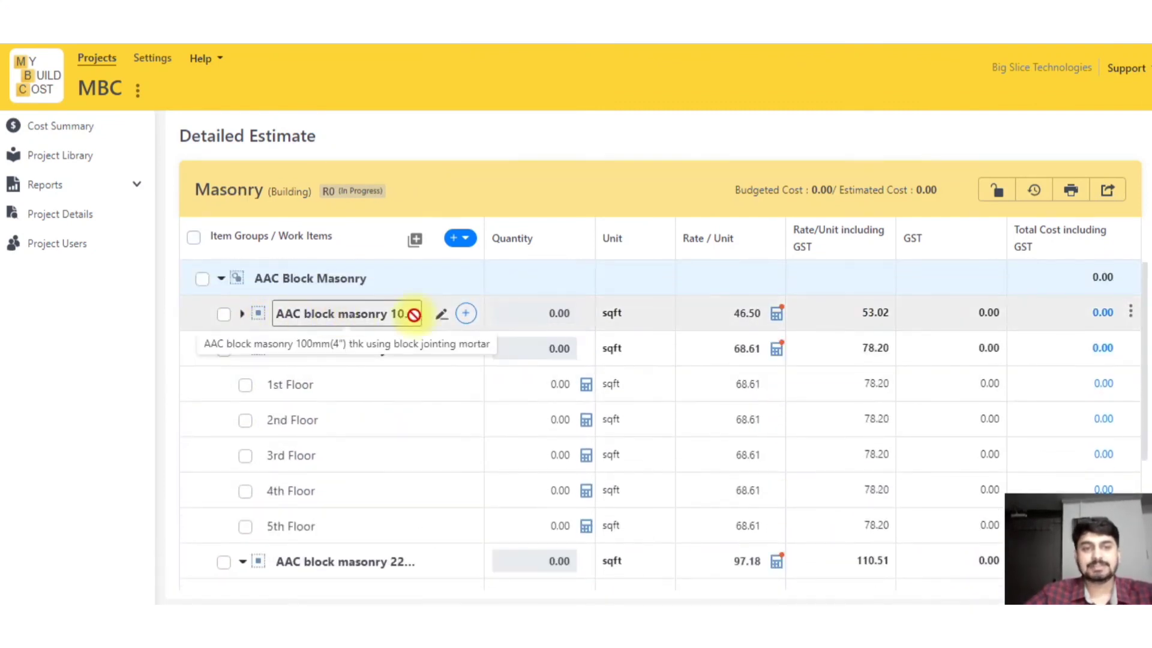
click(243, 350)
click(242, 385)
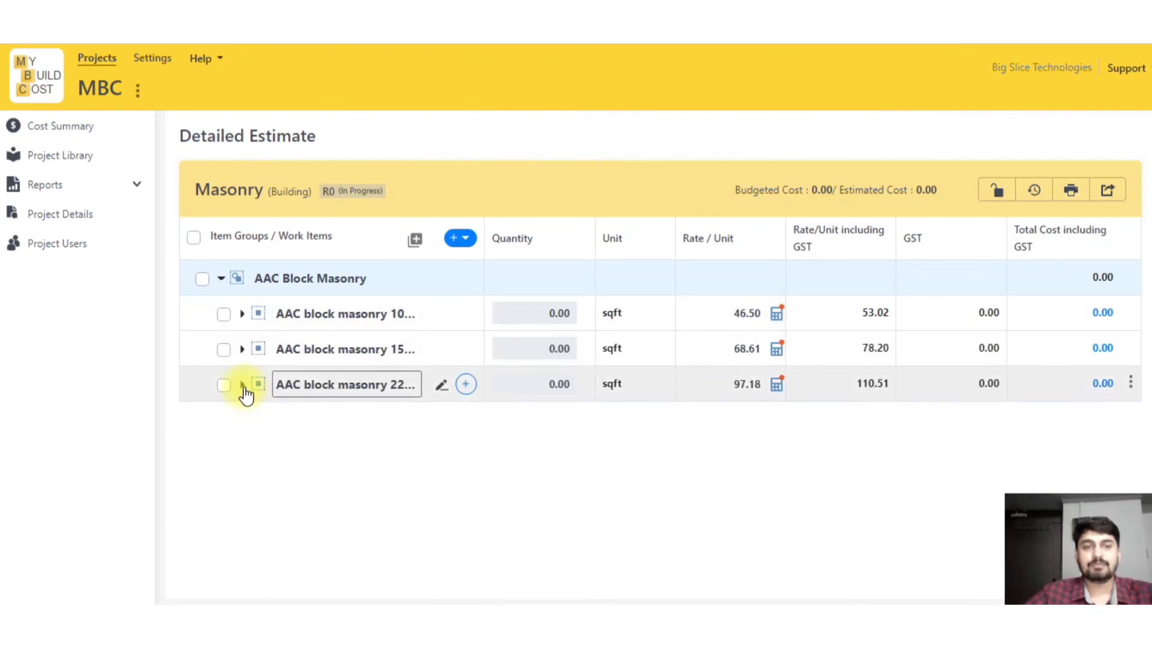
- Expand the 225, 150 and 100 mm AAC block masonry work items to review their floor sub levels
click(242, 385)
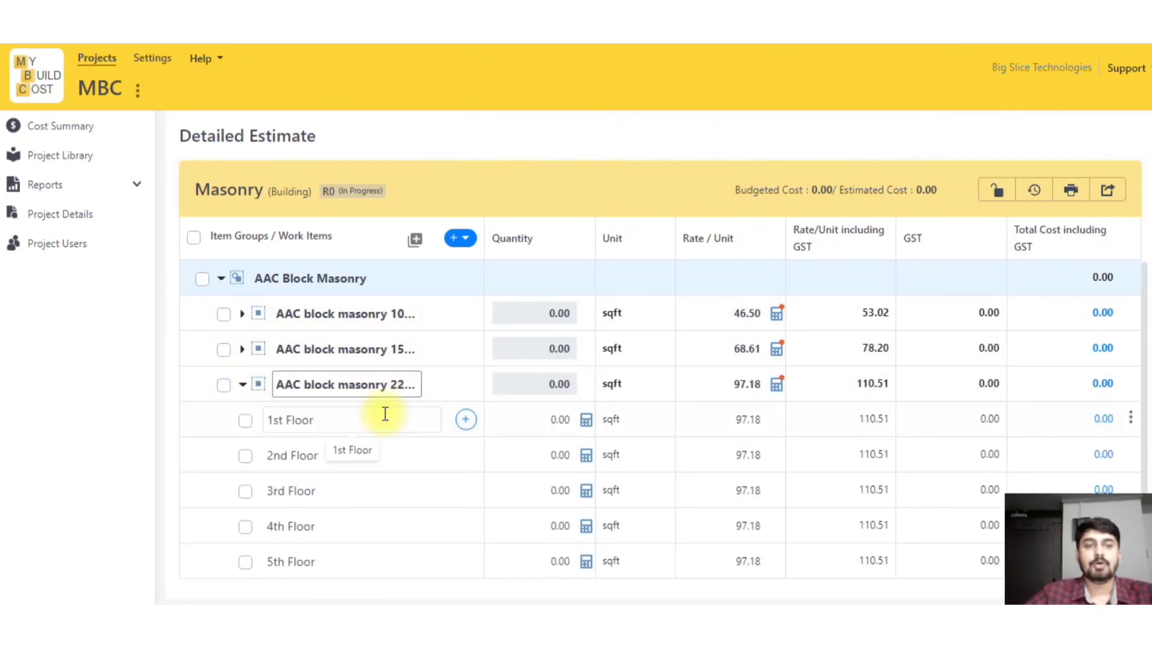
scroll(342, 466, down, 1)
scroll(342, 465, up, 1)
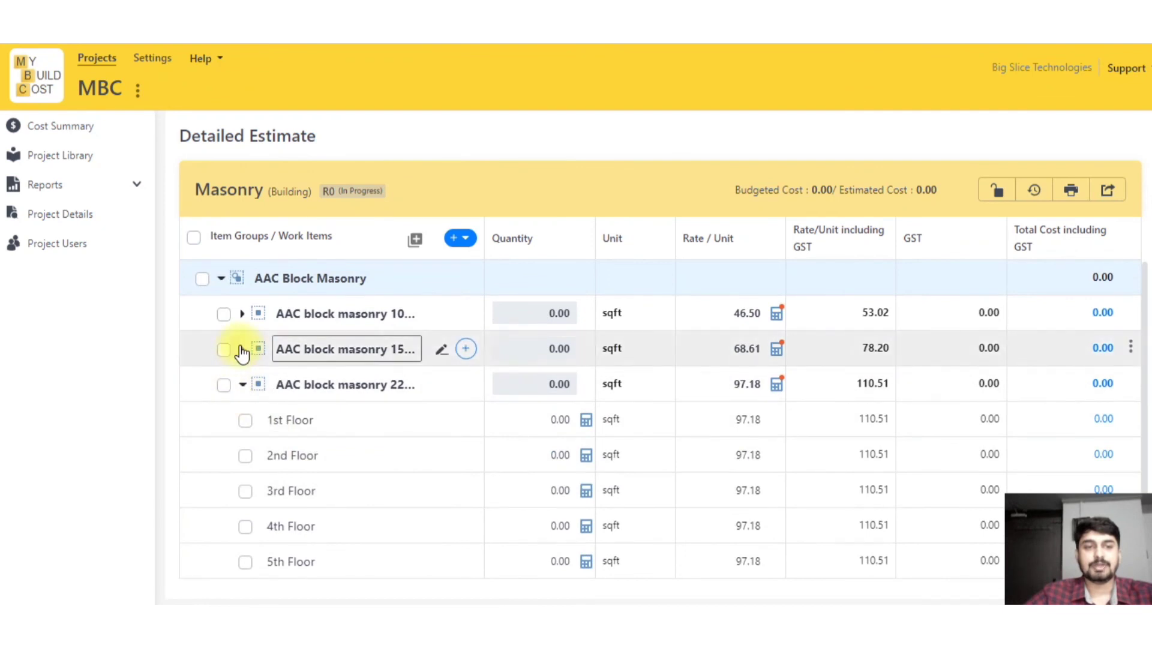
click(242, 349)
click(243, 313)
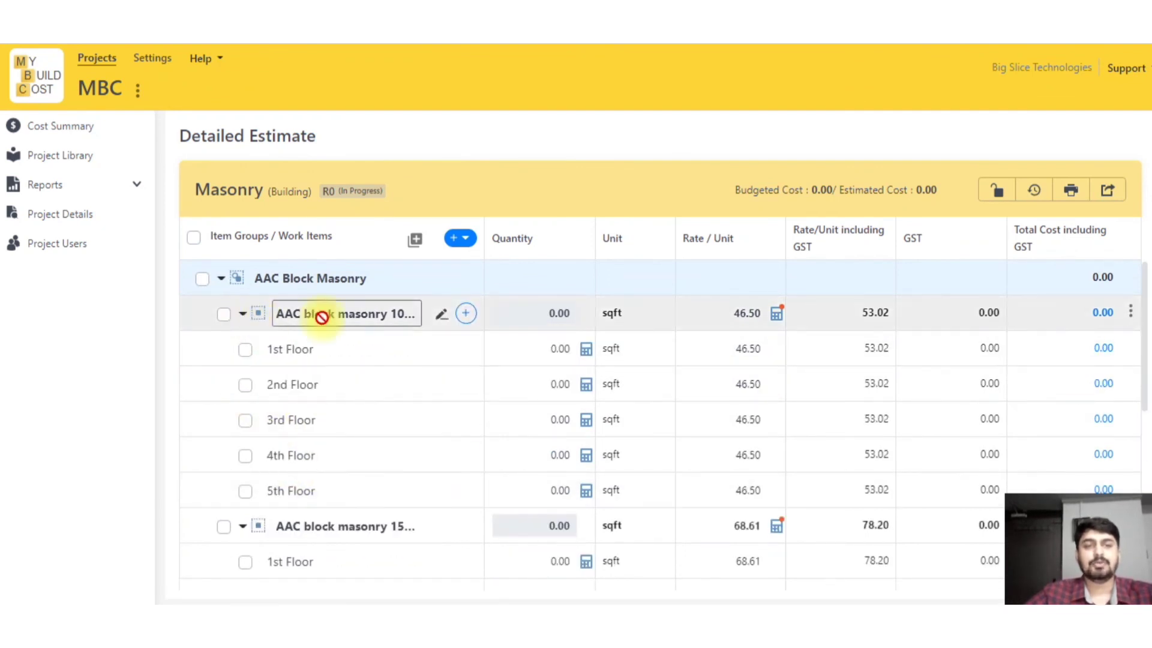